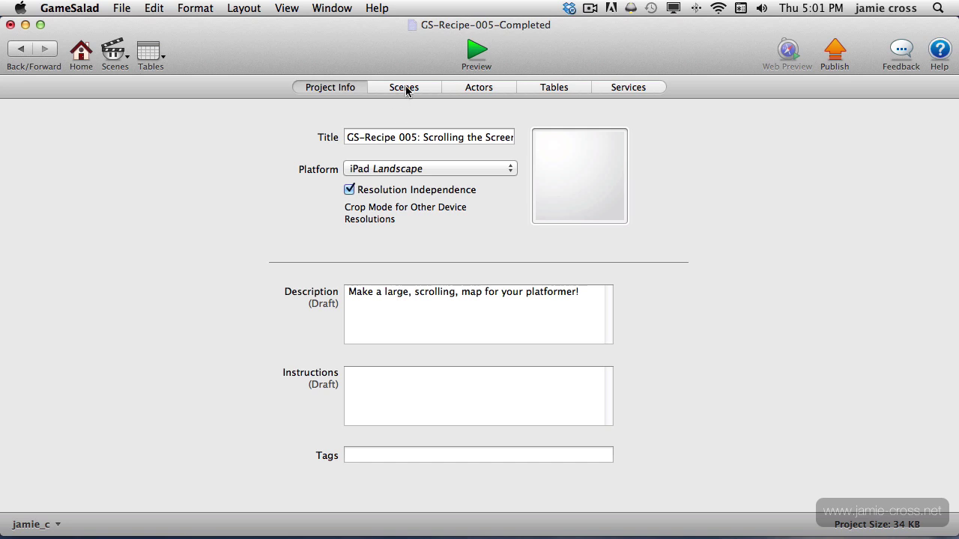
Open the Scrolling Screen scene for editing and bring the Hero's starting area into view
click(405, 88)
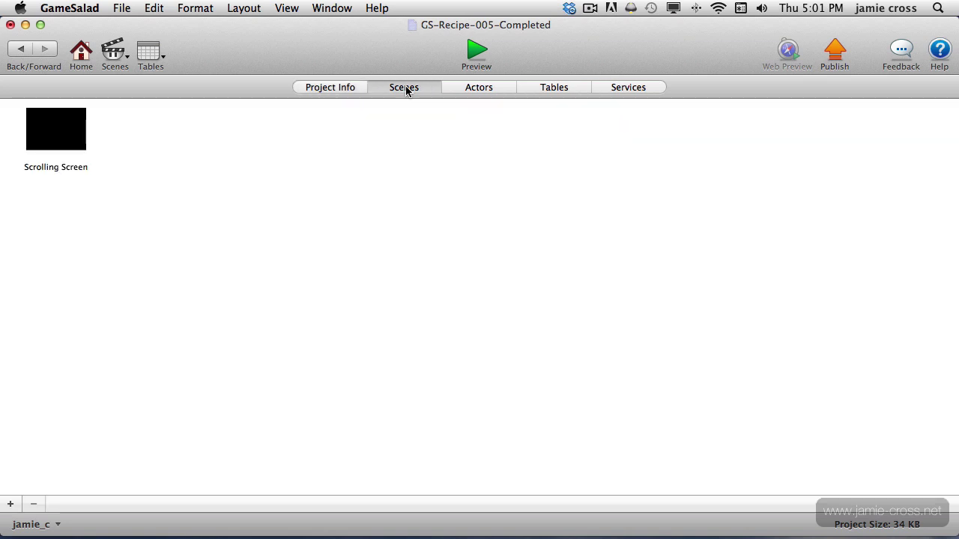
double_click(67, 133)
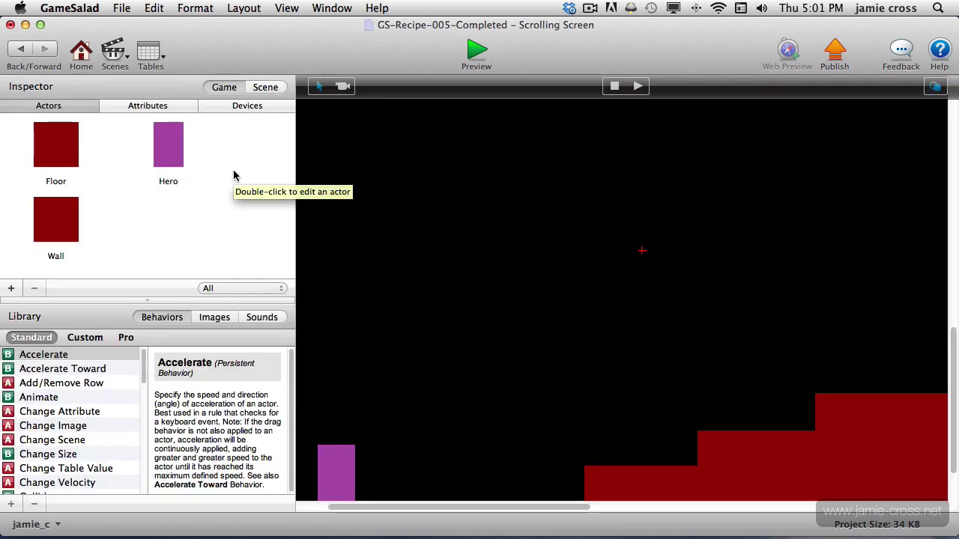
scroll(622, 300, left, 3)
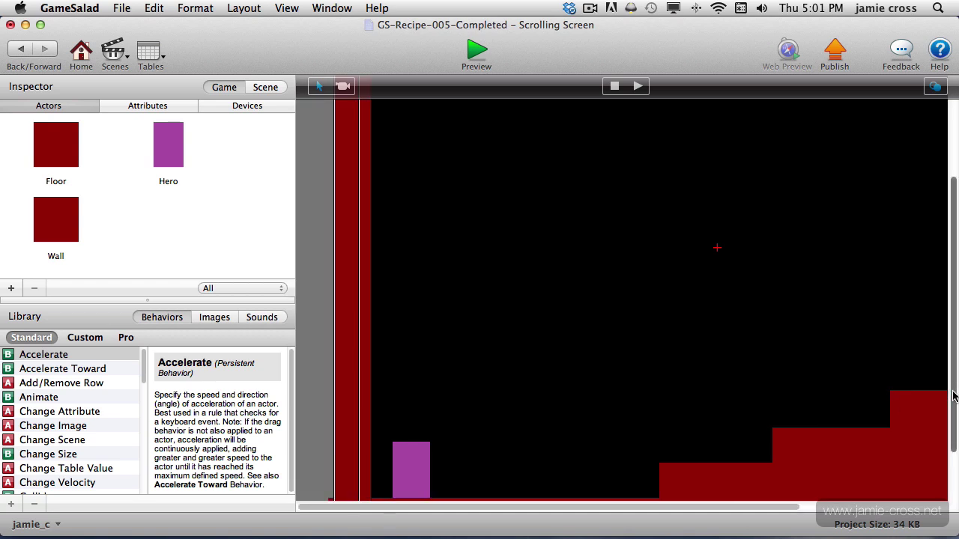
scroll(955, 463, down, 3)
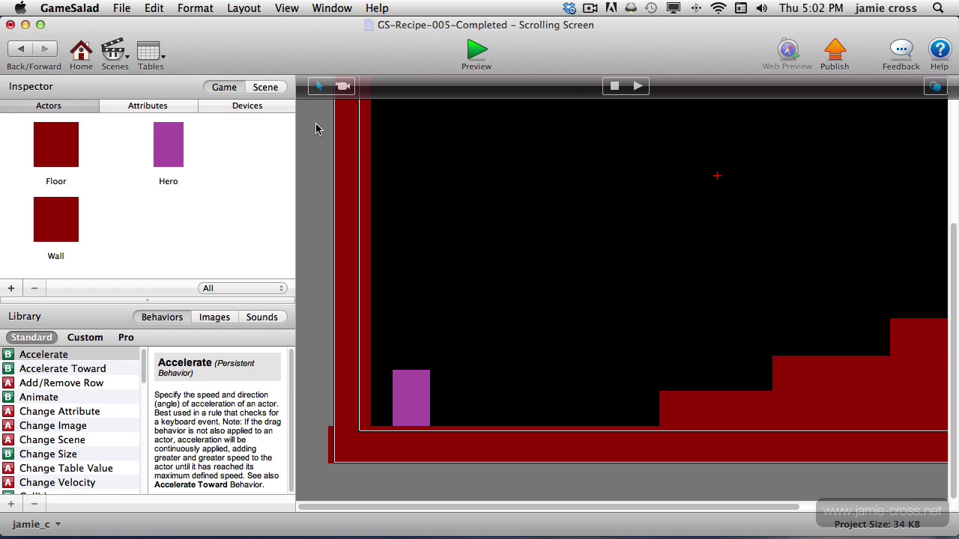
Set the scene's size to 2048 wide by 1536 high and return to the game's actor list
click(268, 89)
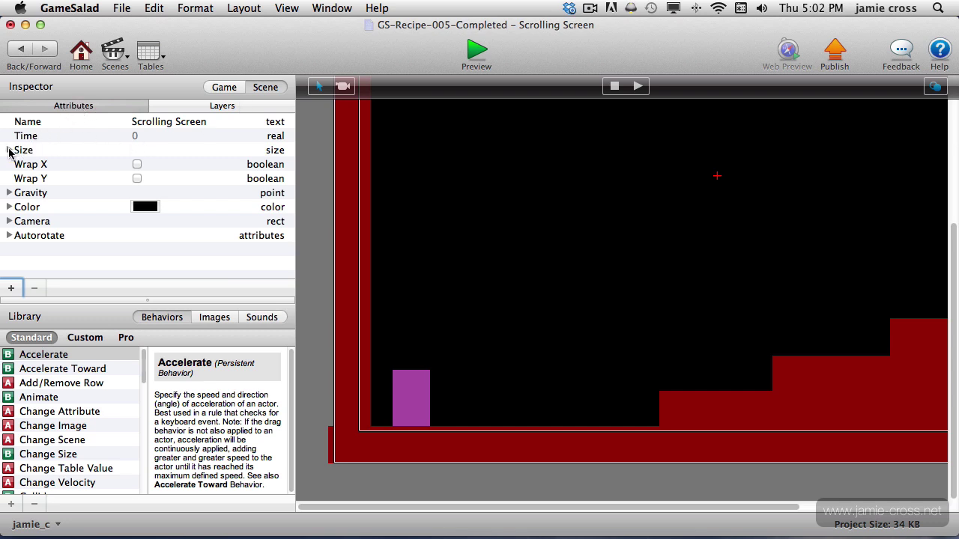
click(9, 151)
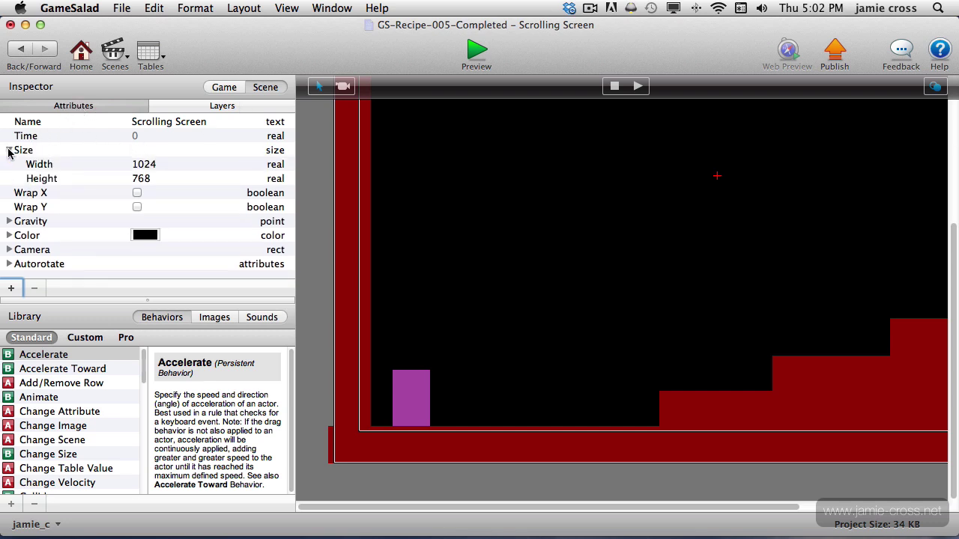
double_click(146, 165)
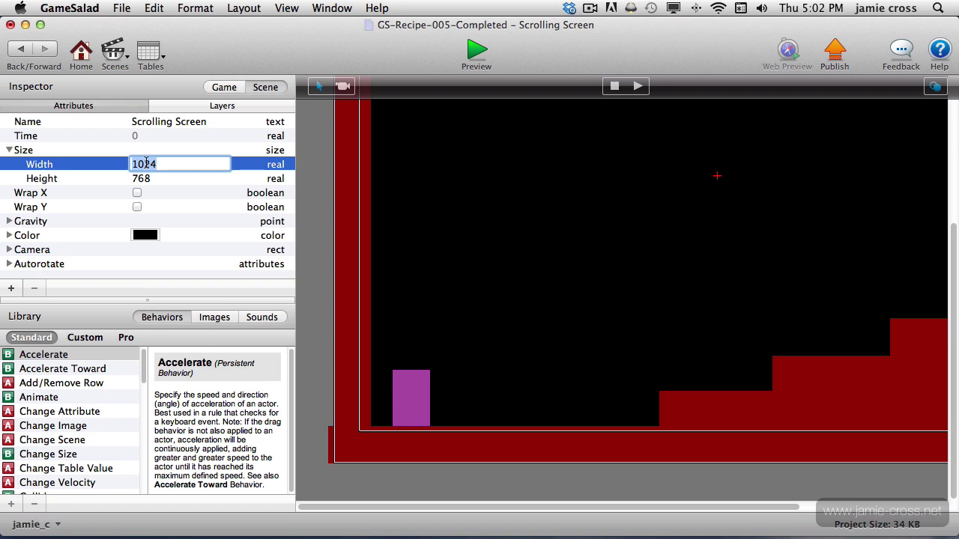
text(2048)
double_click(142, 179)
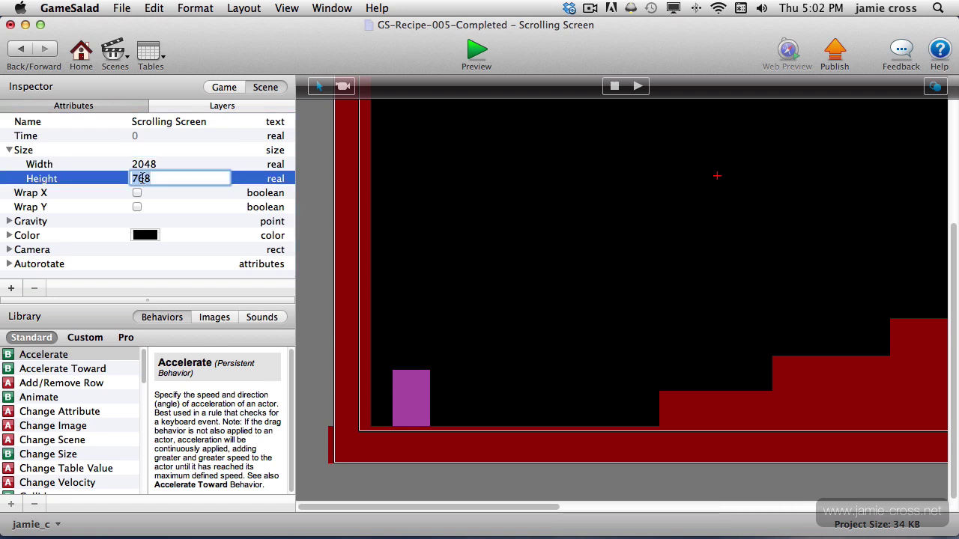
text(1536)
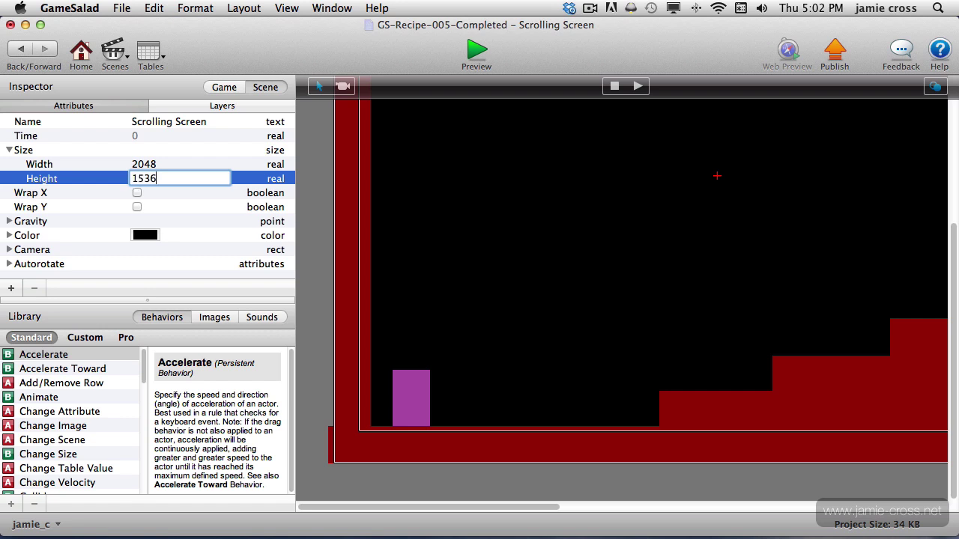
key(Tab)
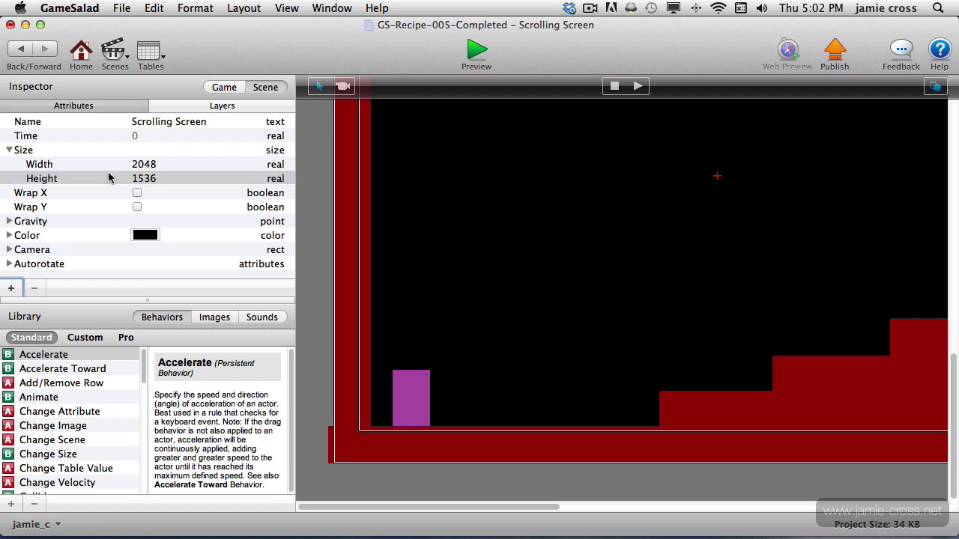
click(10, 151)
click(224, 88)
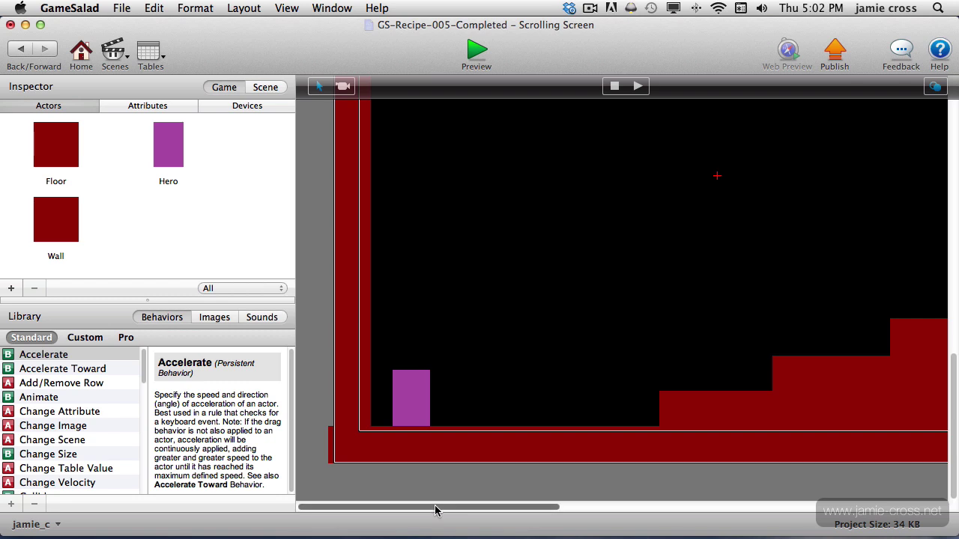
Examine the layout of walls, floors and platforms across the whole enlarged scene
drag(436, 510, 839, 507)
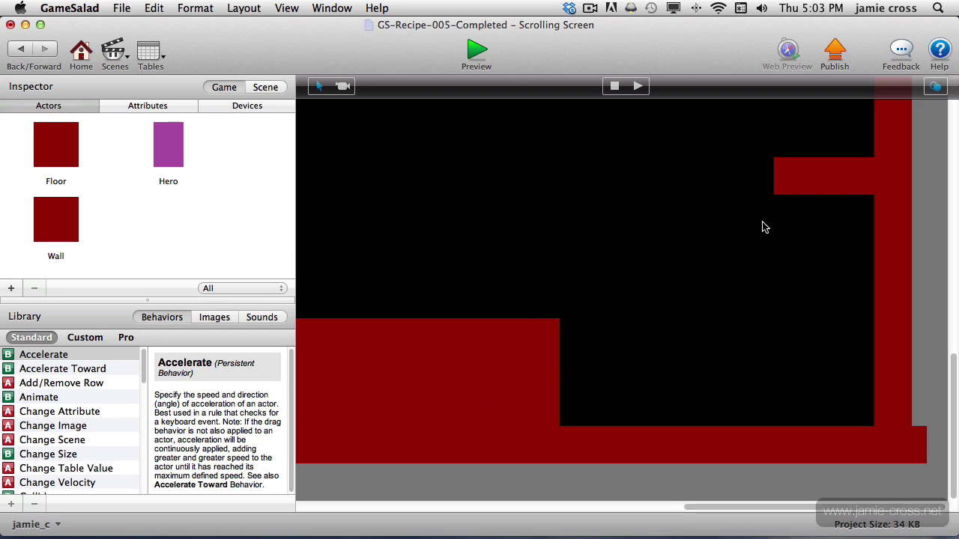
drag(954, 365, 955, 88)
drag(777, 515, 368, 490)
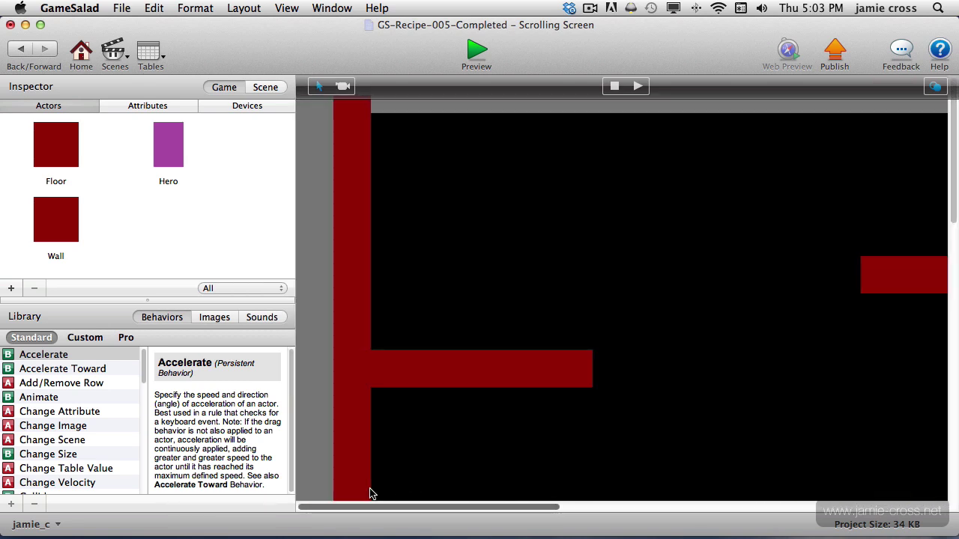
drag(954, 218, 954, 215)
scroll(954, 215, down, 10)
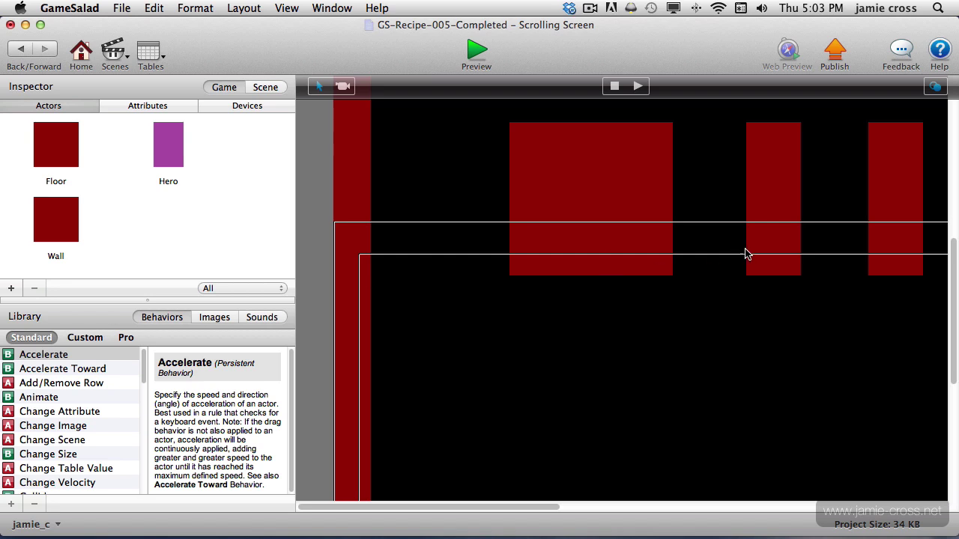
drag(954, 256, 952, 404)
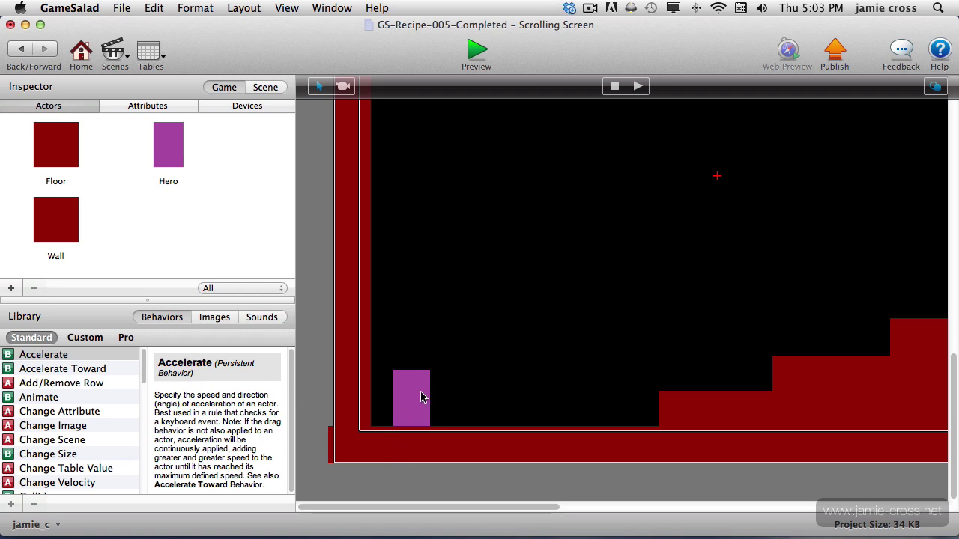
mouse_move(430, 509)
mouse_down()
mouse_move(488, 507)
mouse_move(441, 507)
mouse_up()
drag(523, 507, 901, 497)
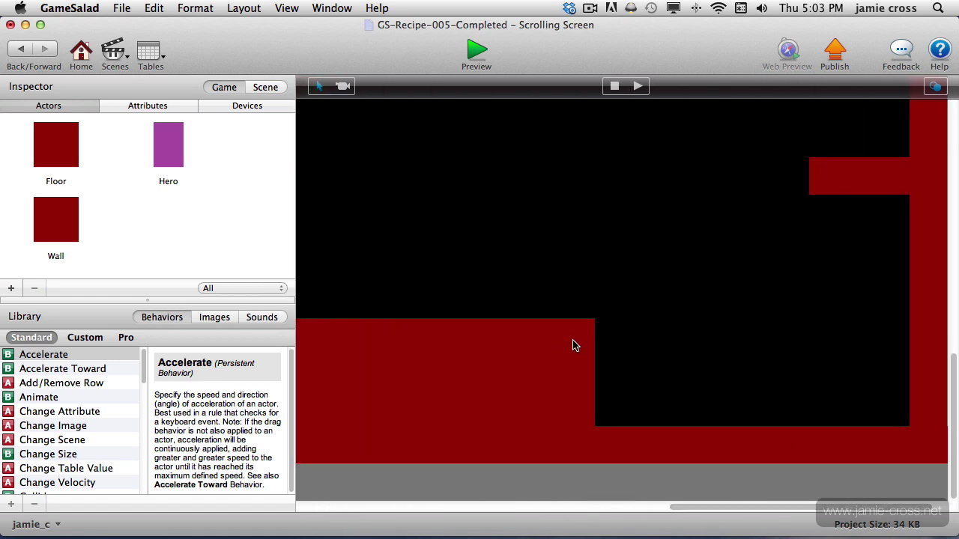
drag(955, 403, 935, 129)
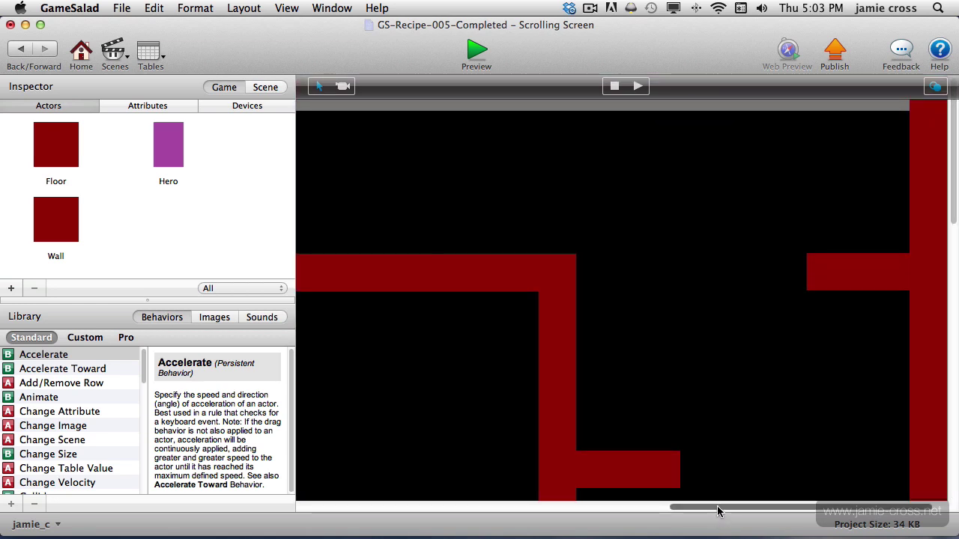
drag(719, 509, 522, 441)
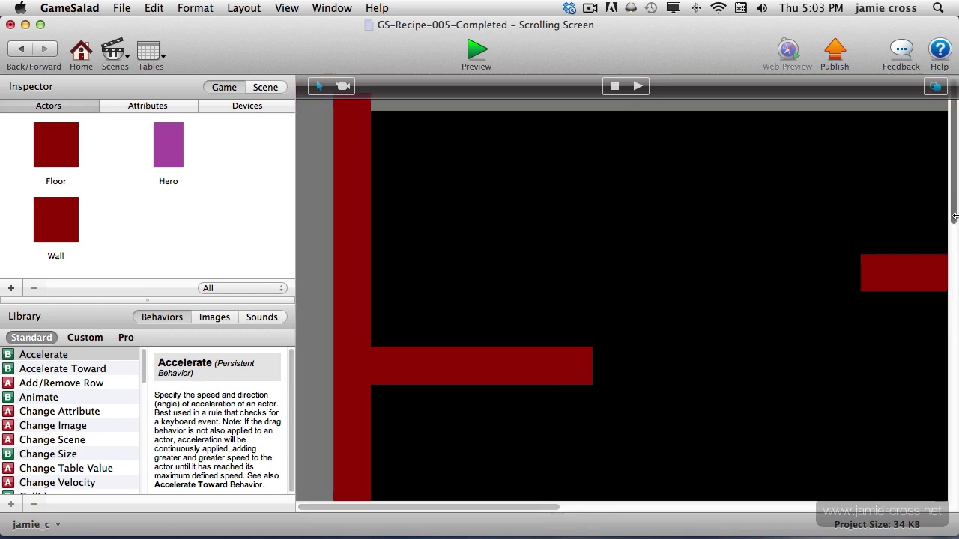
drag(952, 173, 941, 494)
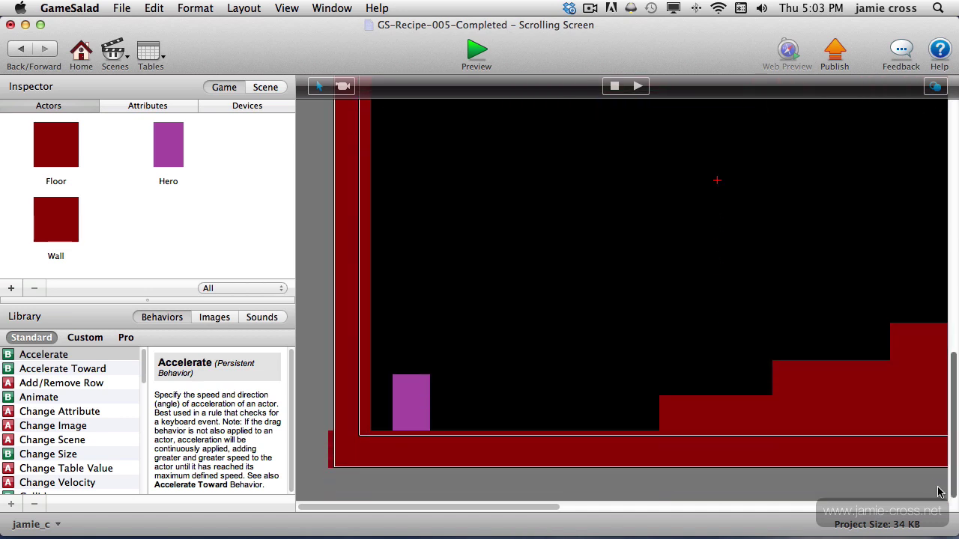
Preview the game, run and jump the Hero across the steps past the visible edge, and return to the scene editor
click(476, 52)
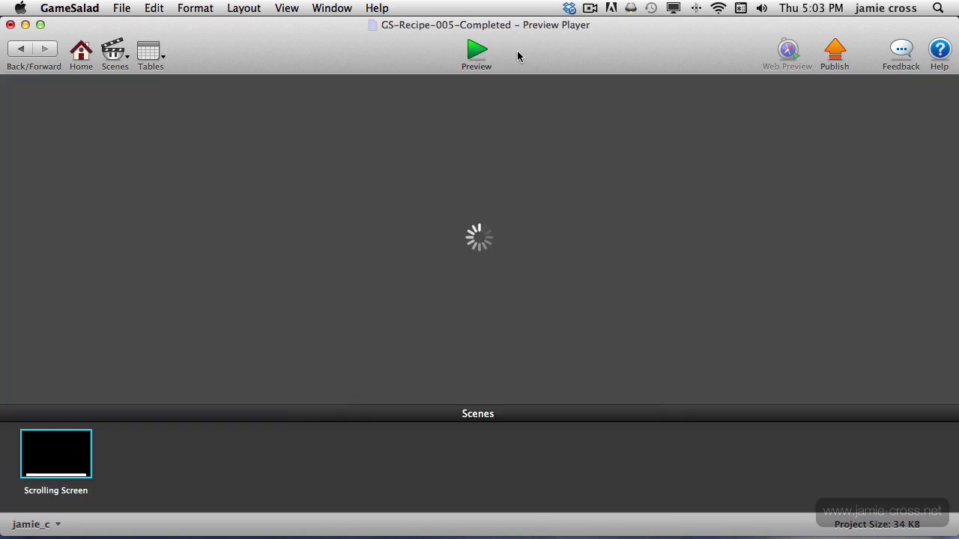
key(Right)
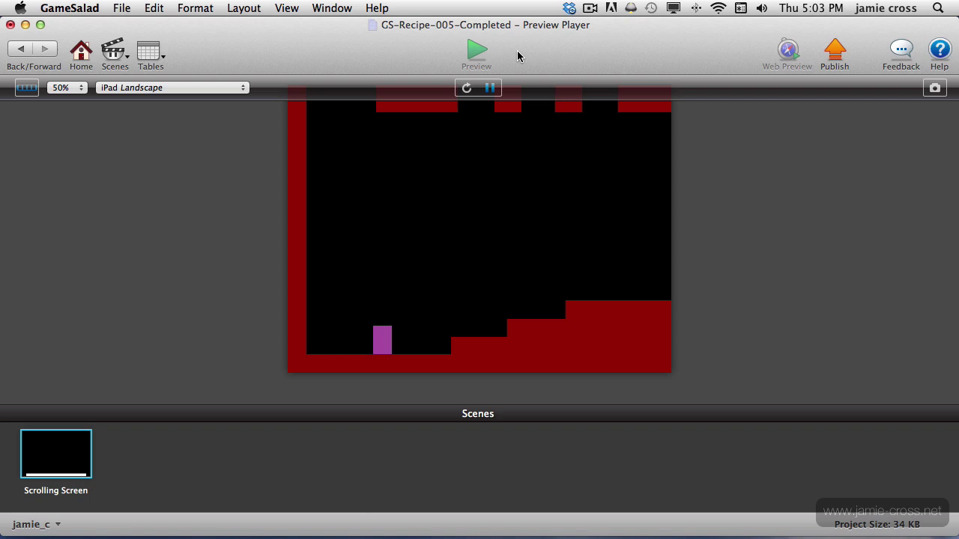
key(Up)
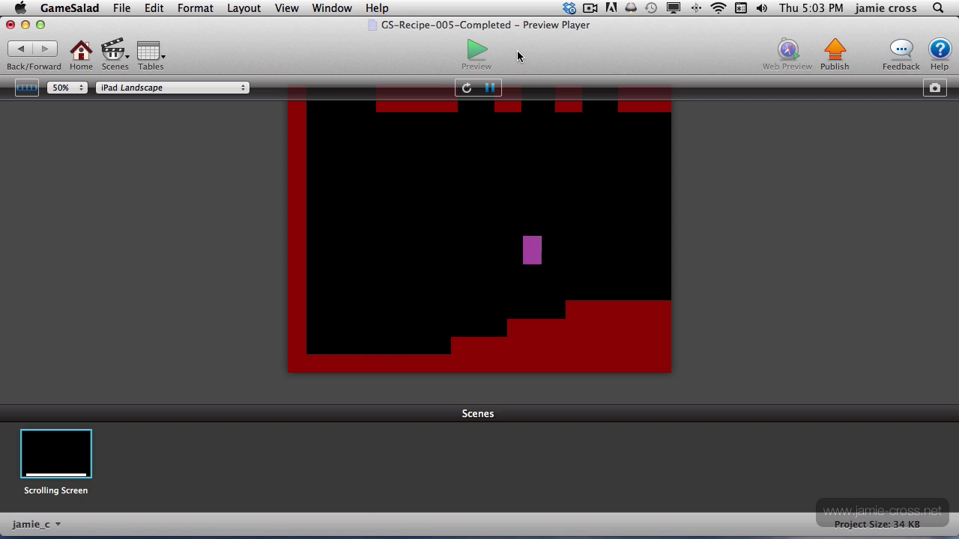
key(Left)
key(Right)
key(Up)
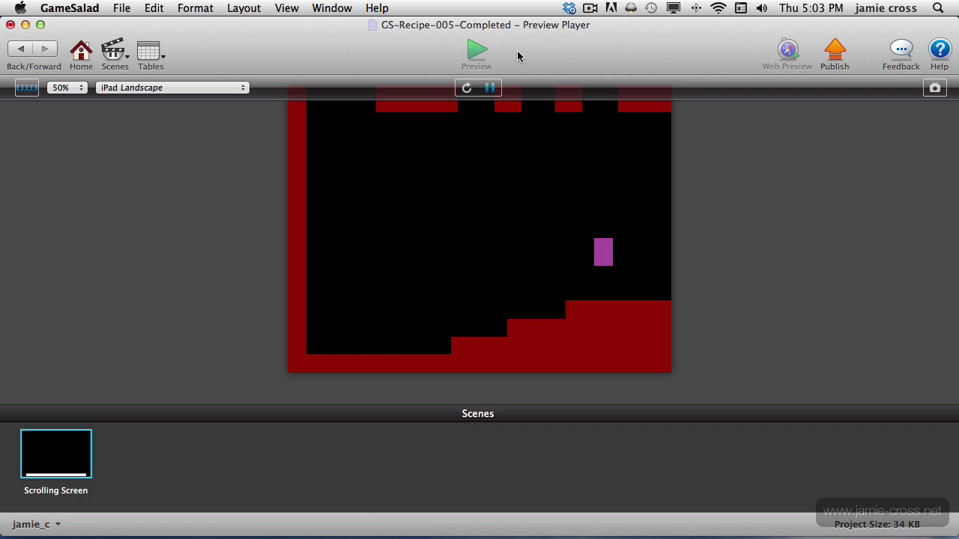
key(Right)
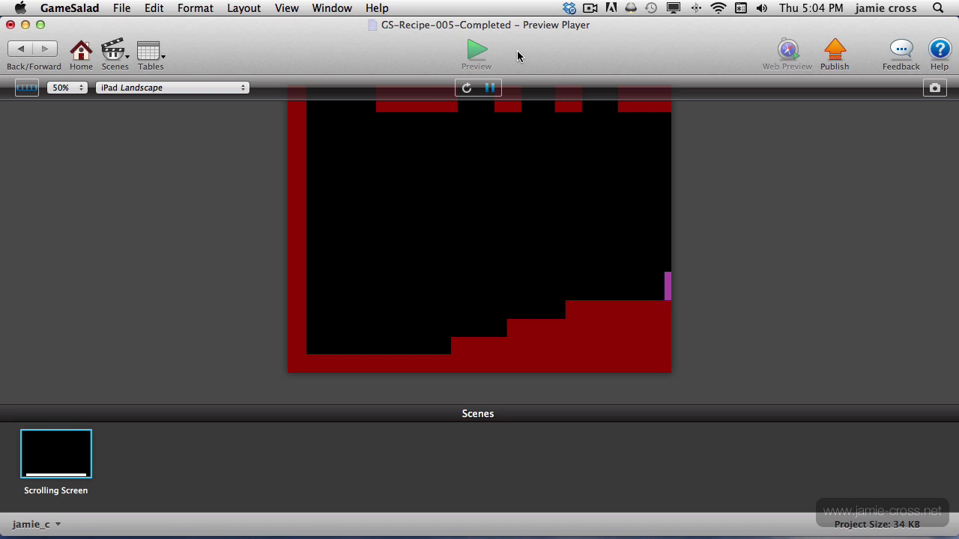
key(Left)
key(Right)
key(Left)
key(Left)
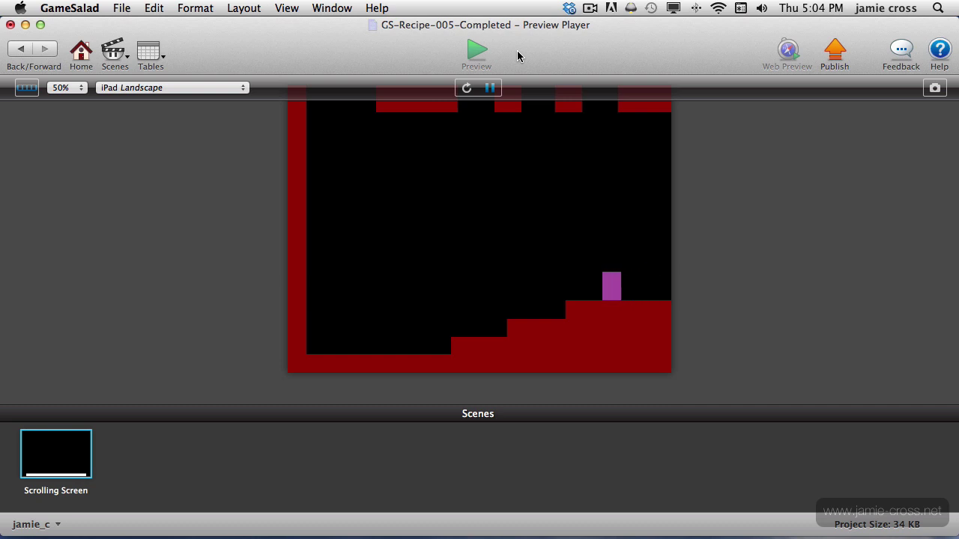
click(27, 51)
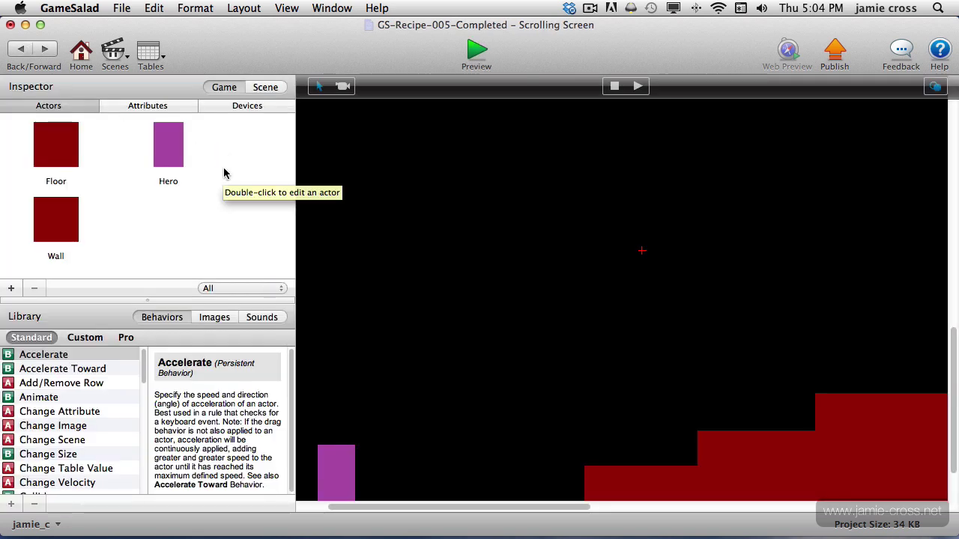
Add a Control Camera behavior to the Hero actor above its Give me gravity group
click(178, 159)
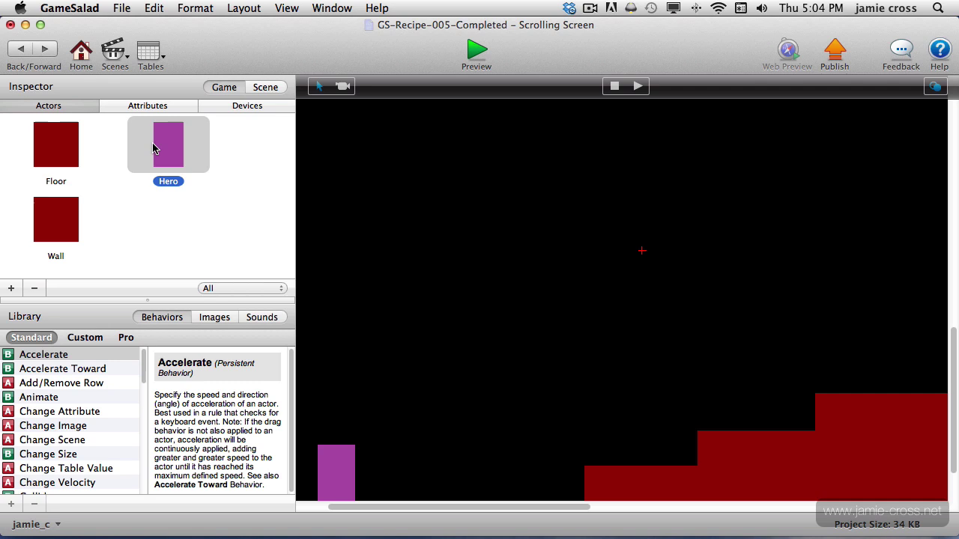
double_click(169, 151)
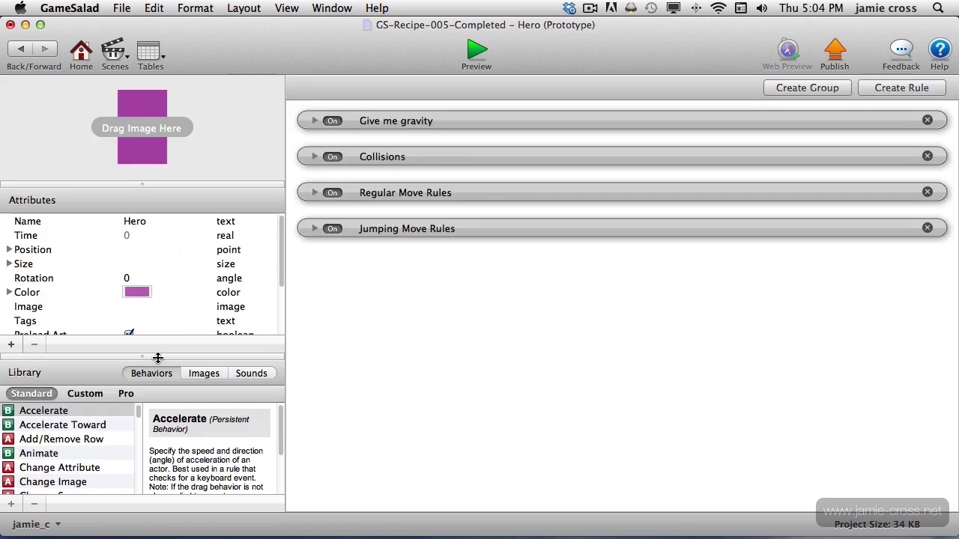
drag(158, 358, 164, 254)
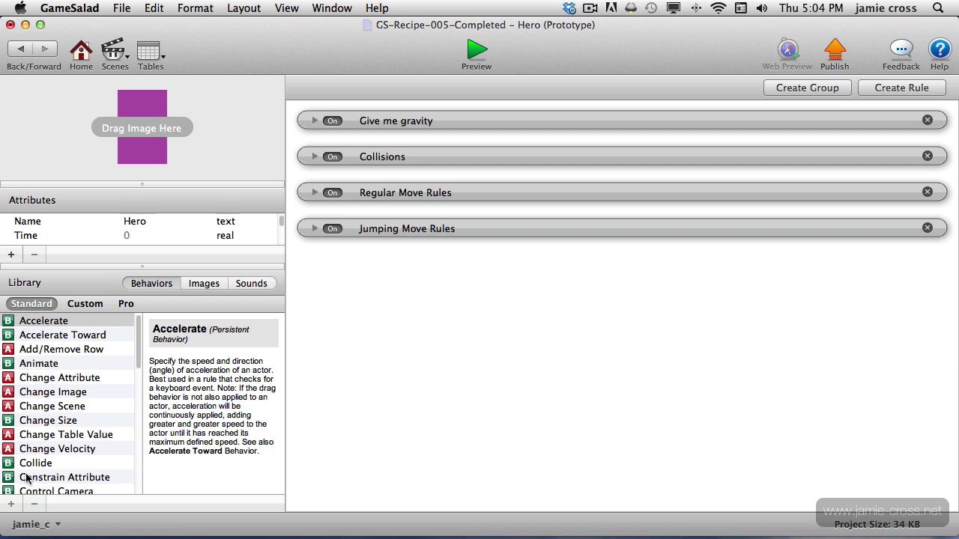
scroll(133, 358, down, 3)
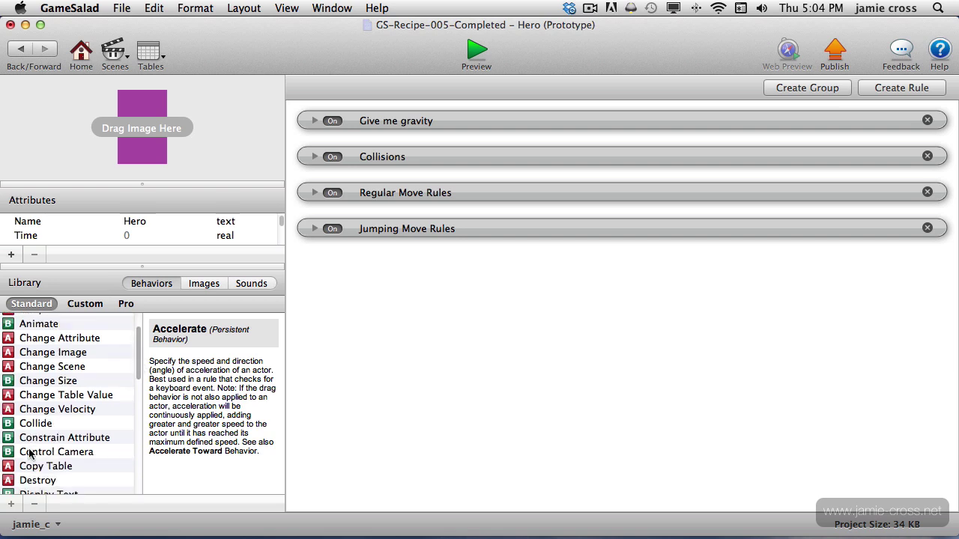
drag(33, 446, 341, 123)
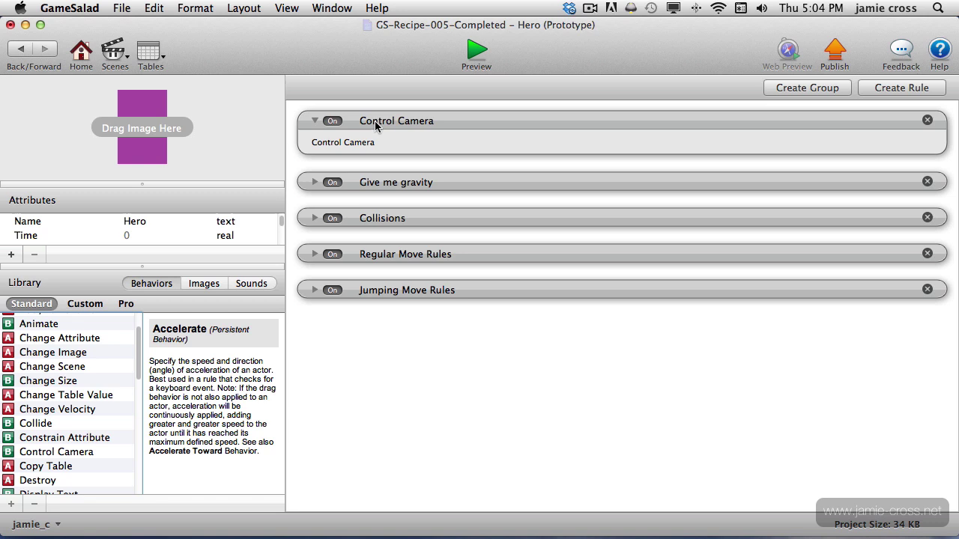
Preview the game again and move the Hero over the steps to test whether the camera follows
click(21, 49)
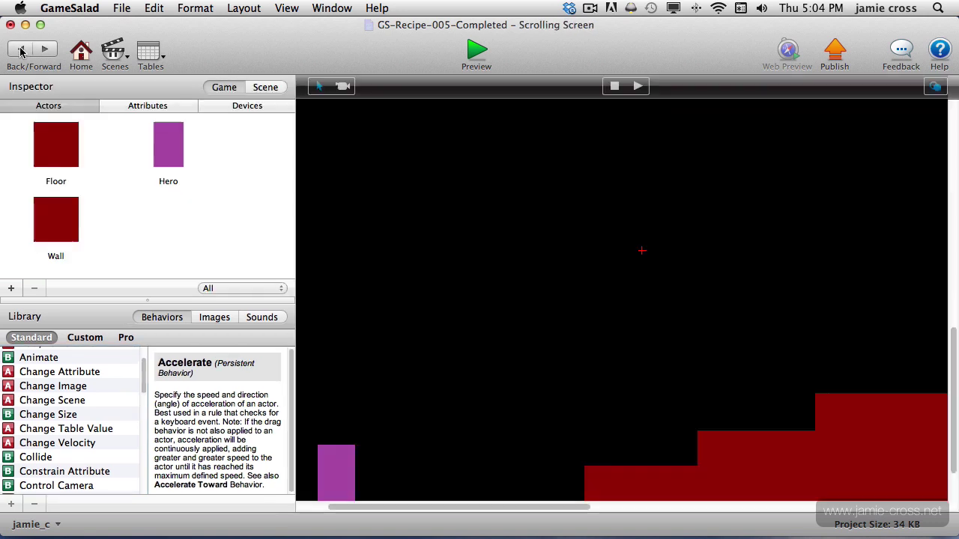
click(477, 52)
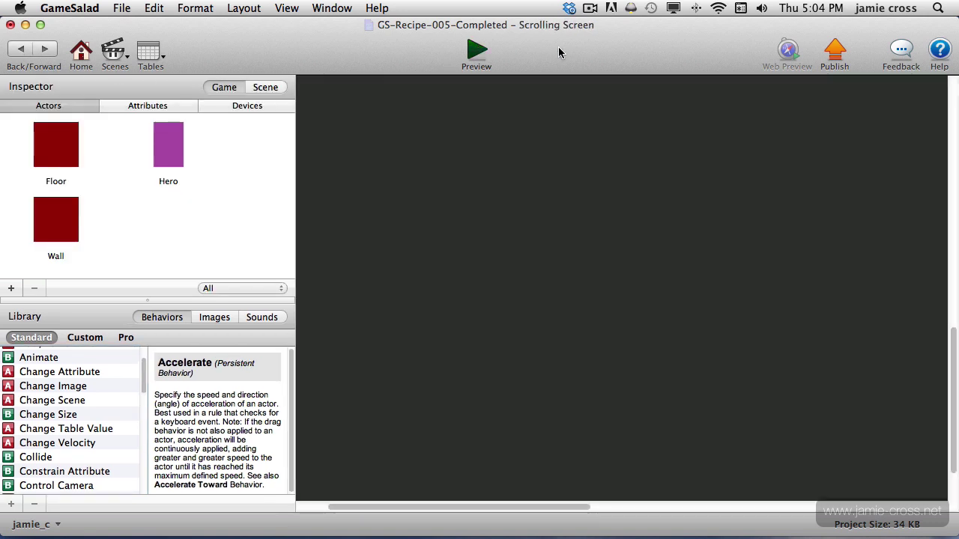
key(Right)
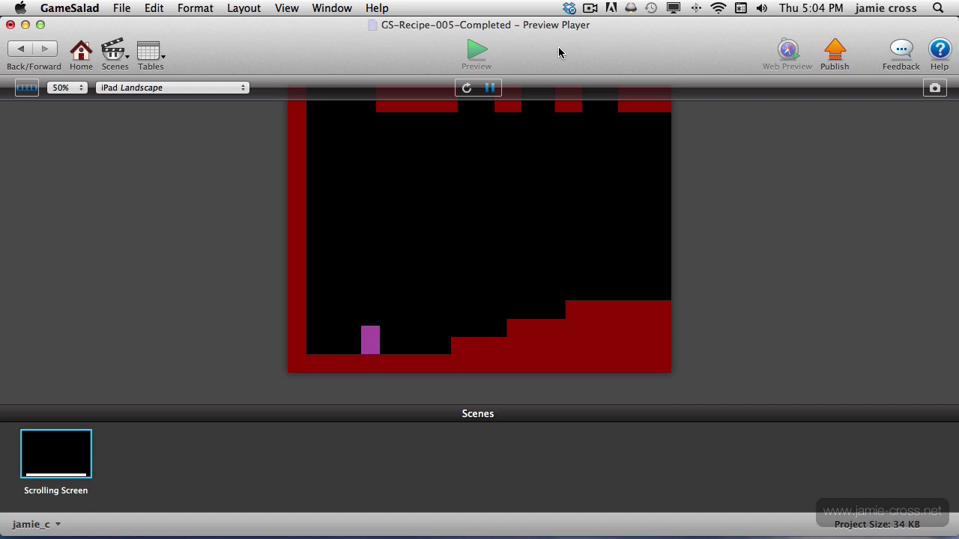
key(Up)
key(Up)
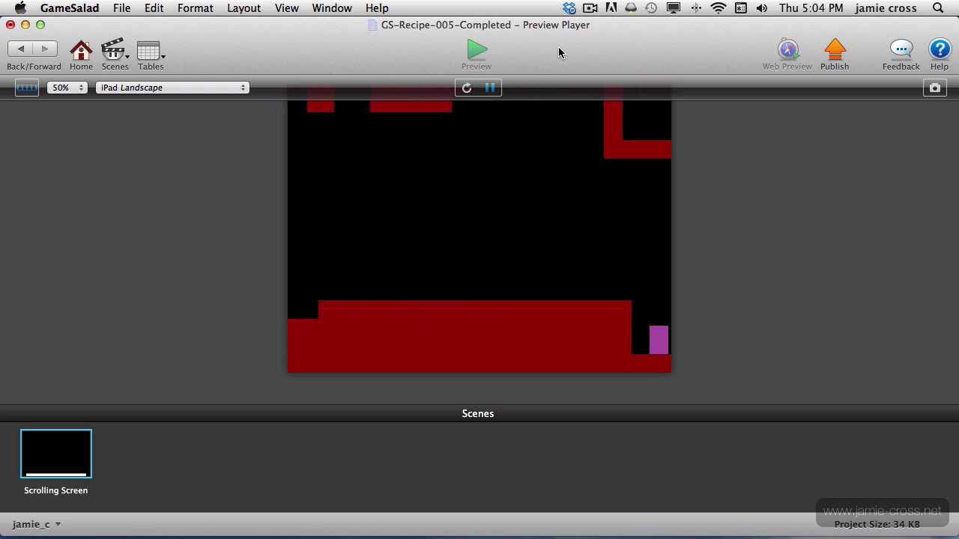
Move and jump the Hero back and forth across the raised floor to test the camera's tracking limits, and return to the scene editor
key(Left)
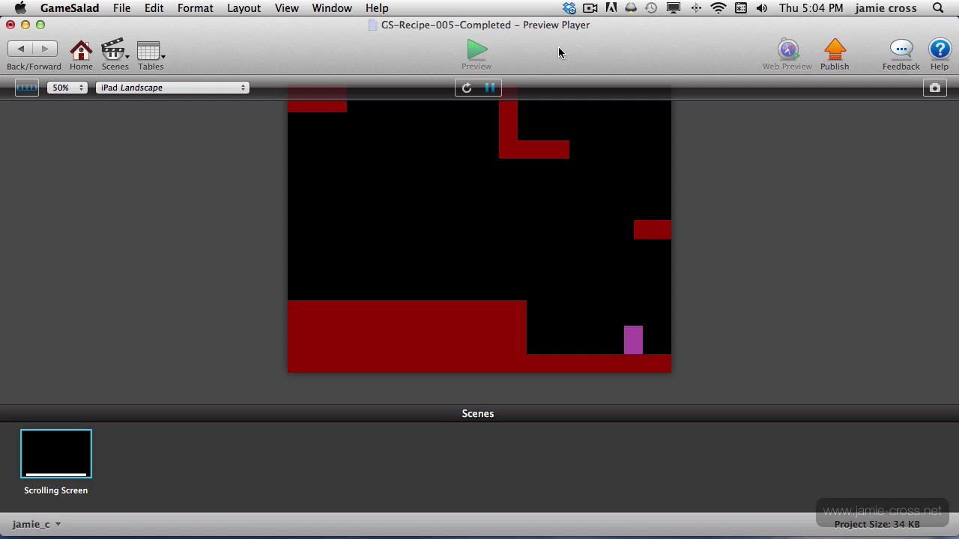
key(Up)
key(Left)
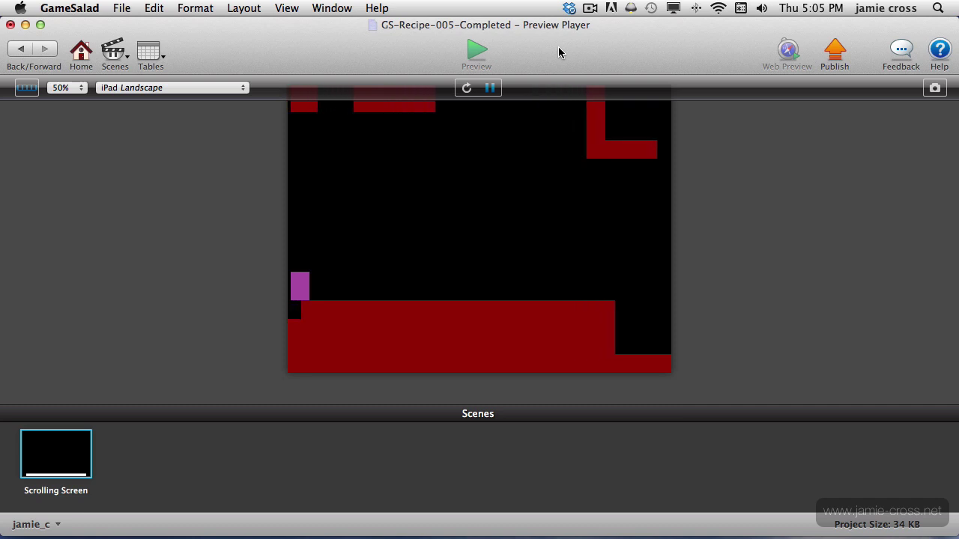
key(Right)
key(Up)
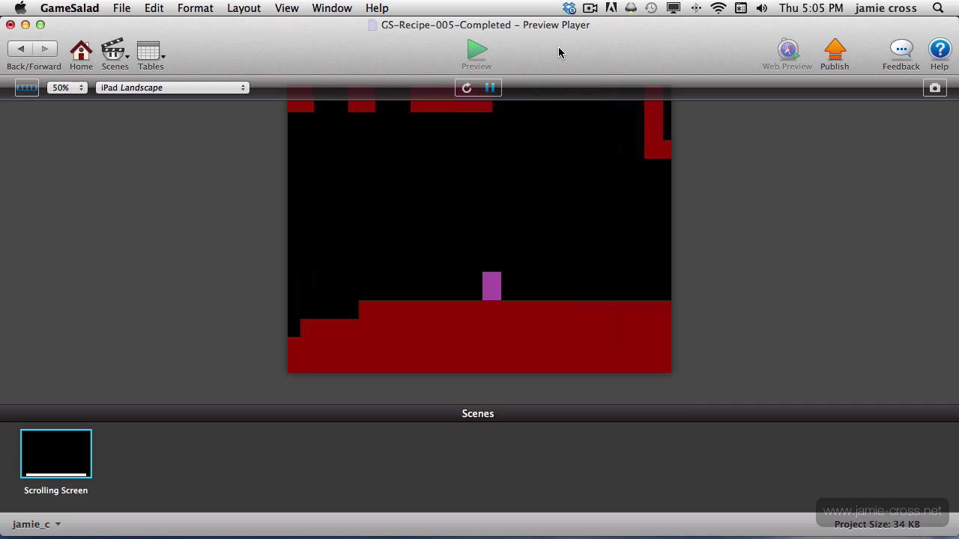
key(Left)
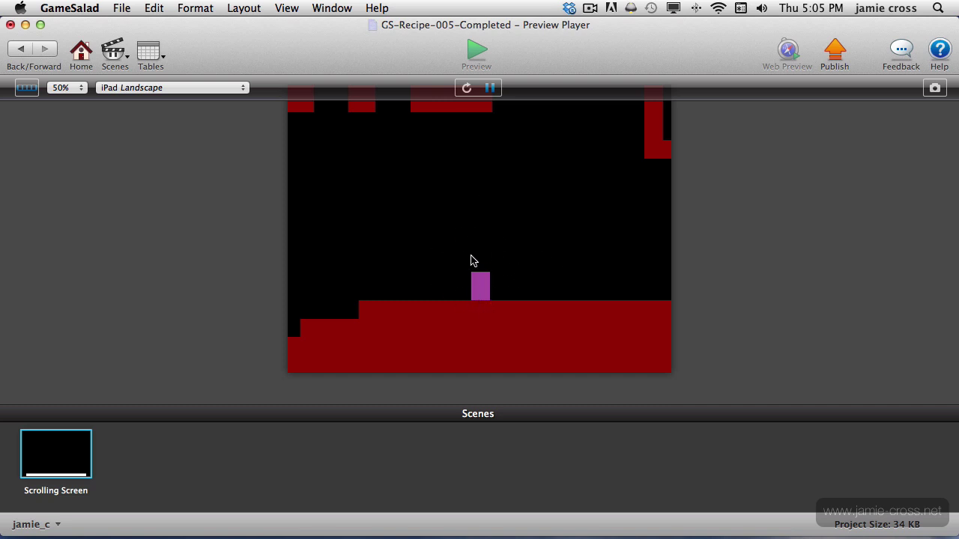
click(19, 50)
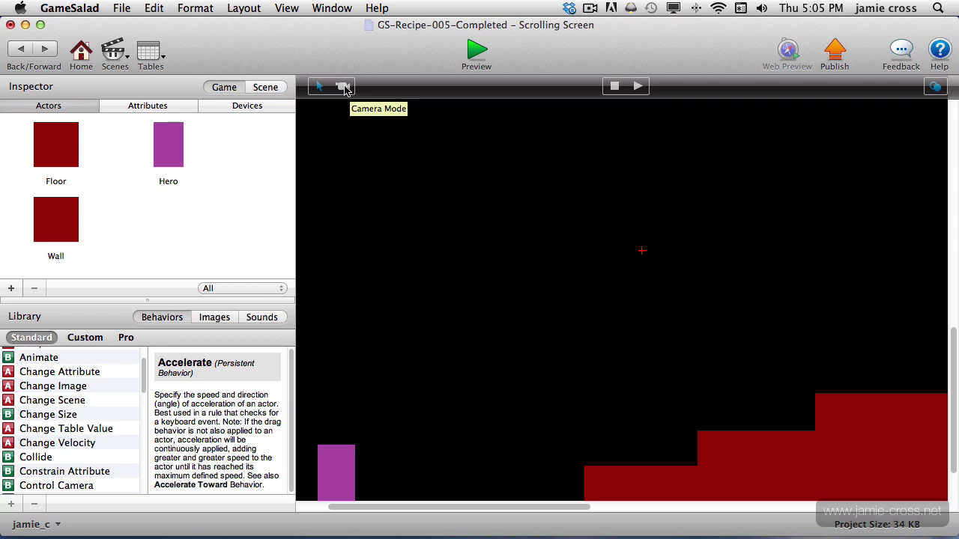
Switch the scene to camera mode and show the upper-left part of the camera's tracking area
click(344, 86)
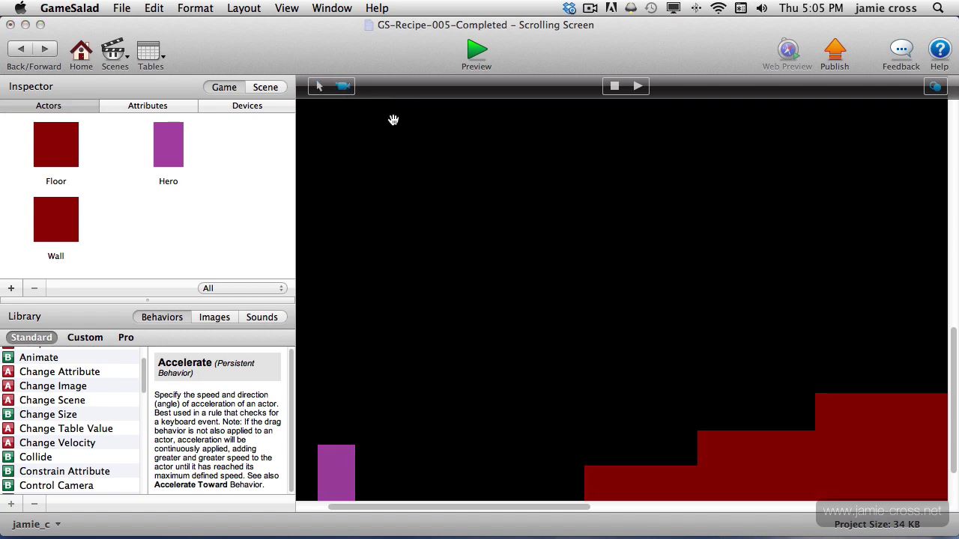
drag(445, 507, 402, 507)
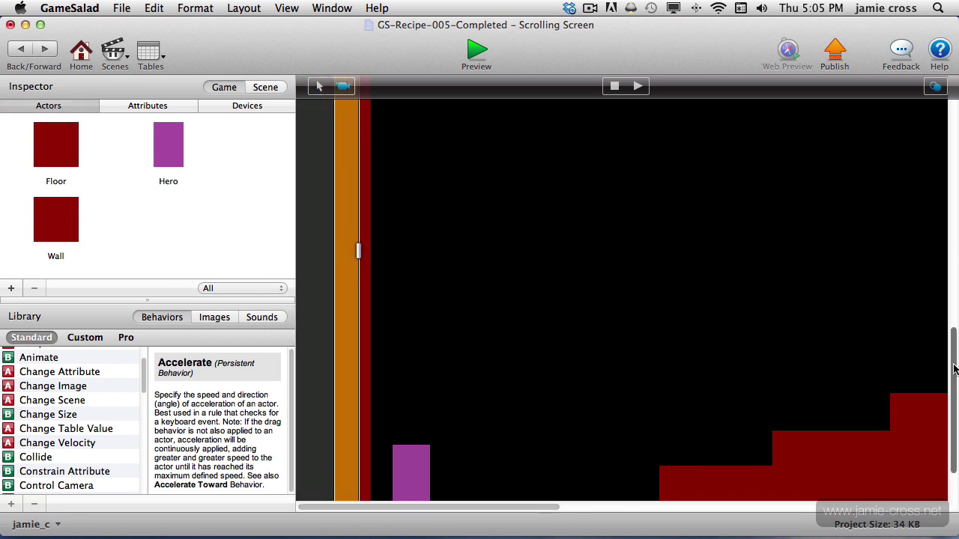
drag(954, 368, 948, 313)
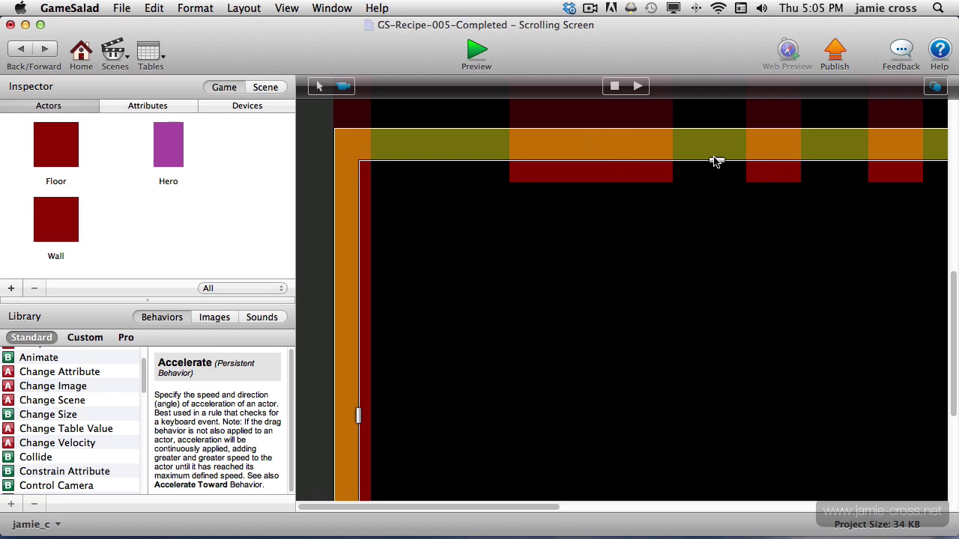
Try out different heights and widths for the camera's tracking area, collapsing it and widening it again
drag(716, 160, 723, 417)
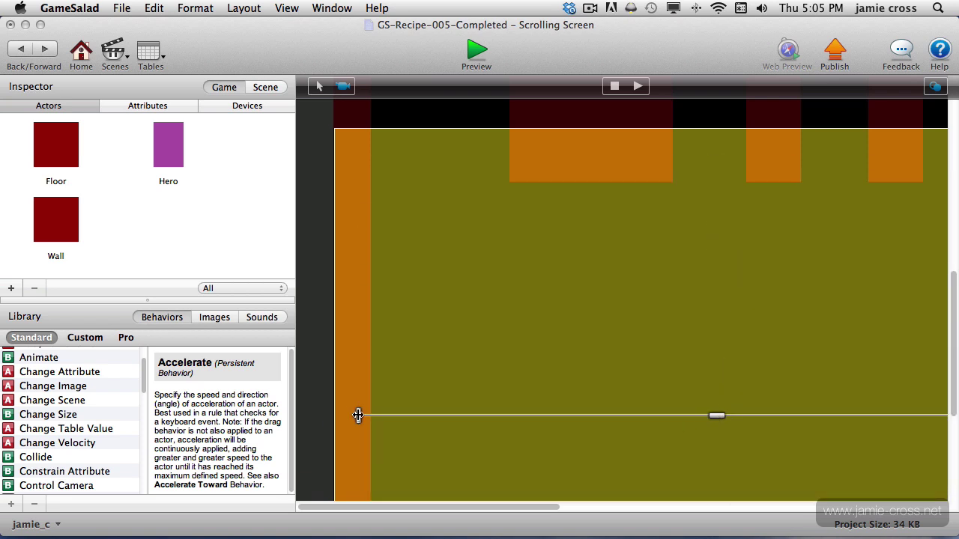
drag(358, 416, 719, 128)
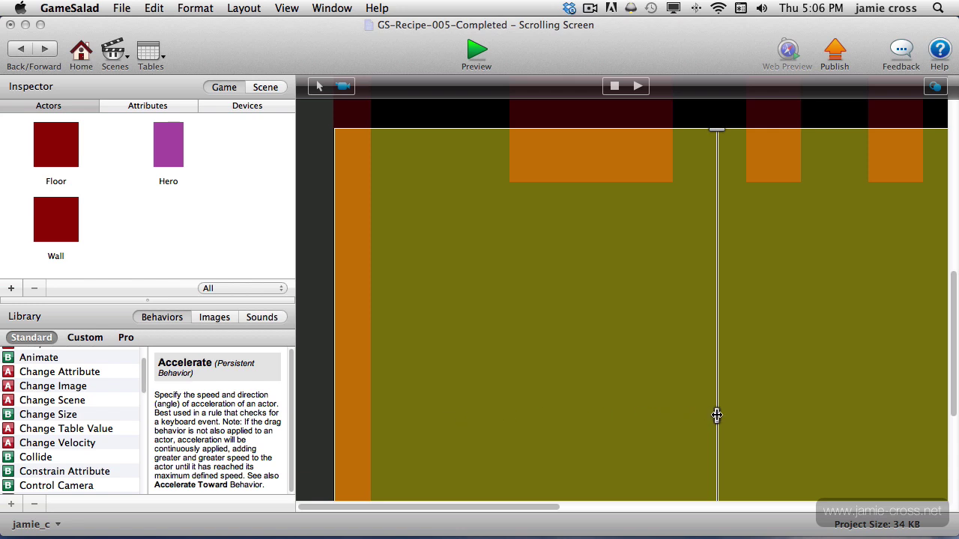
drag(717, 416, 911, 396)
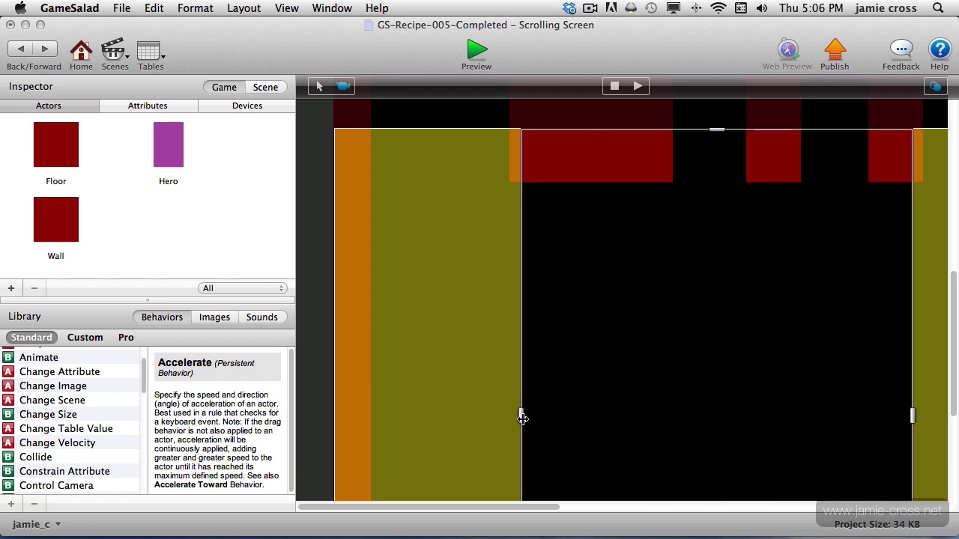
drag(522, 418, 450, 416)
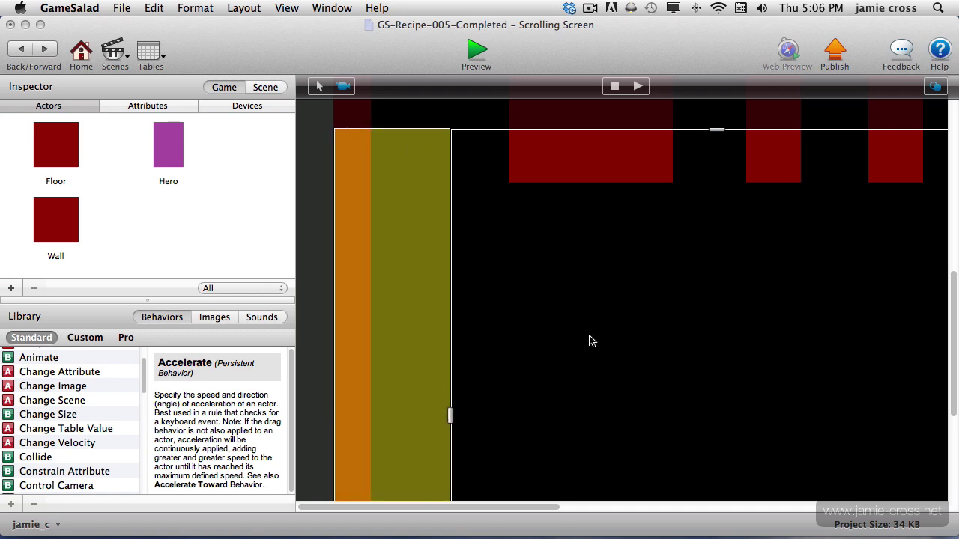
Shrink the camera's tracking area in height and width to a single point at the centre of the camera view
drag(717, 131, 713, 418)
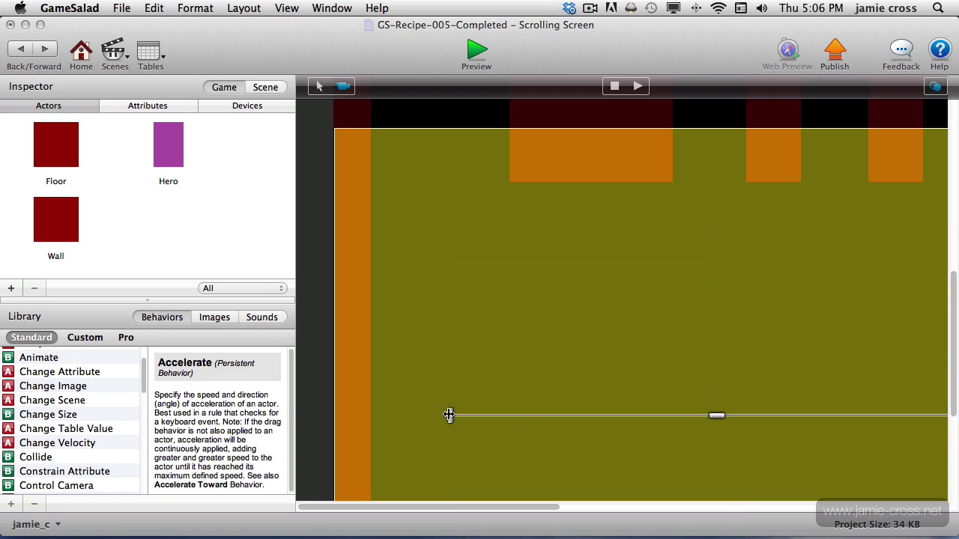
drag(448, 415, 716, 416)
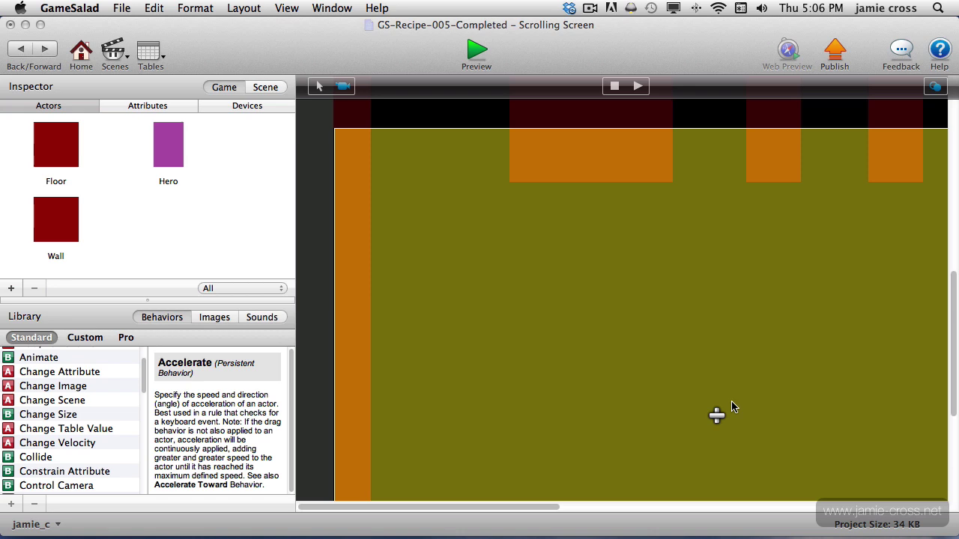
Preview the game and run and jump the Hero up the steps to test the centred camera tracking
click(473, 52)
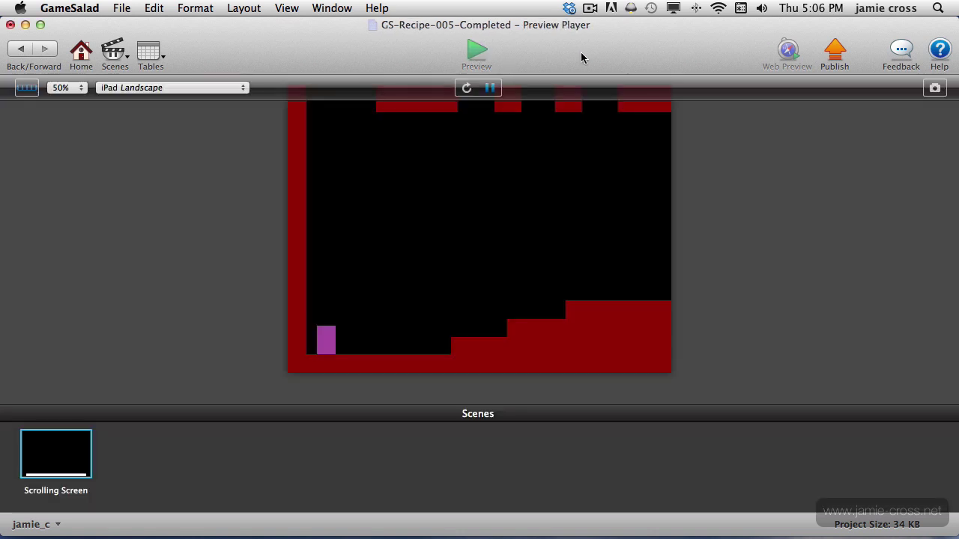
key(Right)
key(Up)
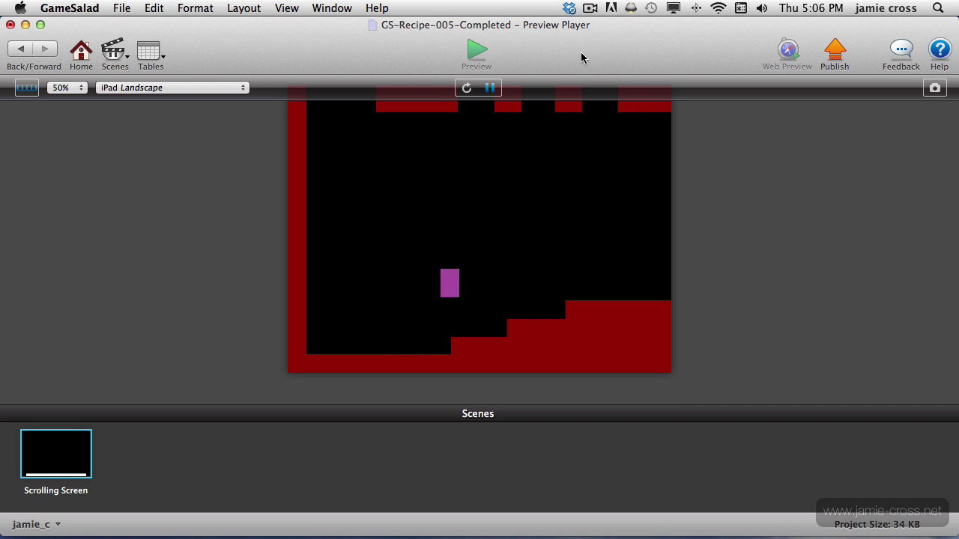
key(Right)
key(Up)
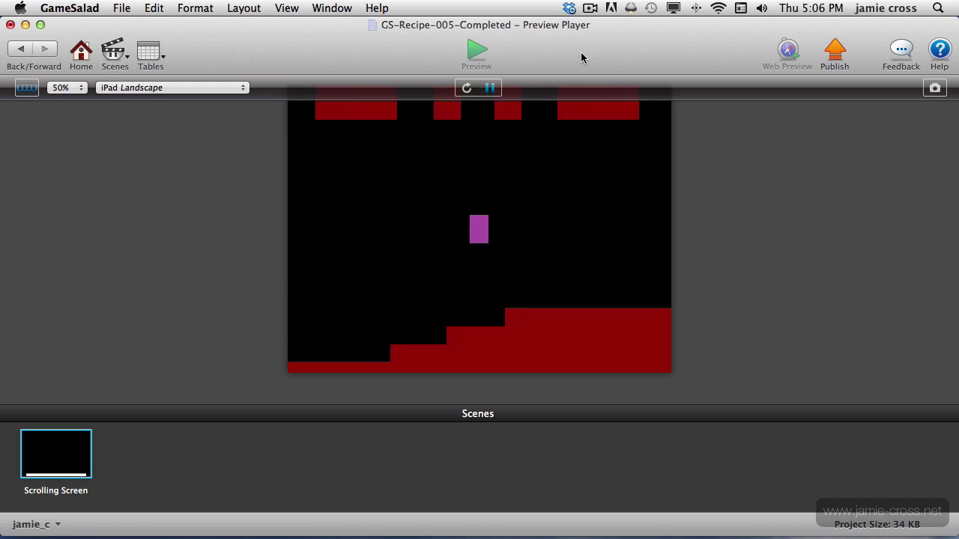
key(Right)
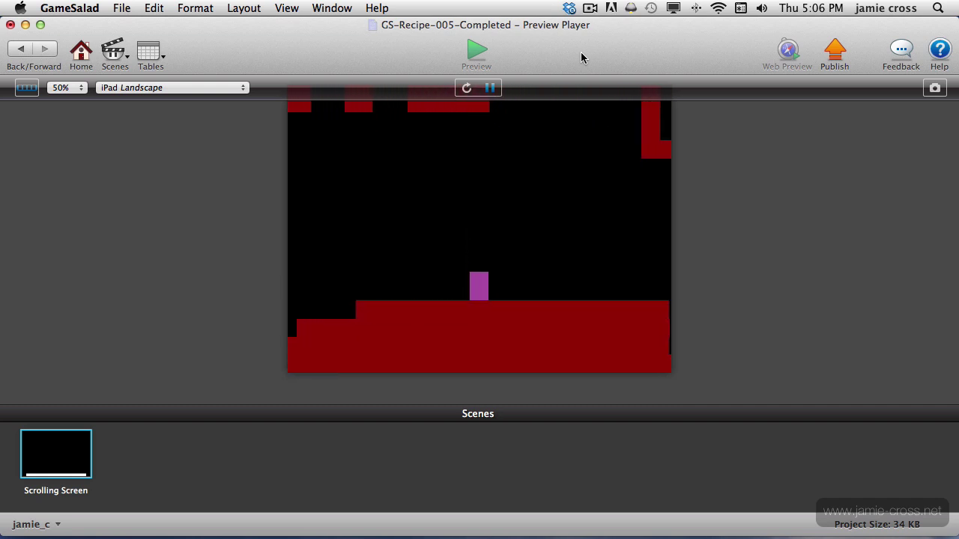
Move the Hero back and forth and jump on the raised floor to check horizontal and vertical camera tracking
key(Right)
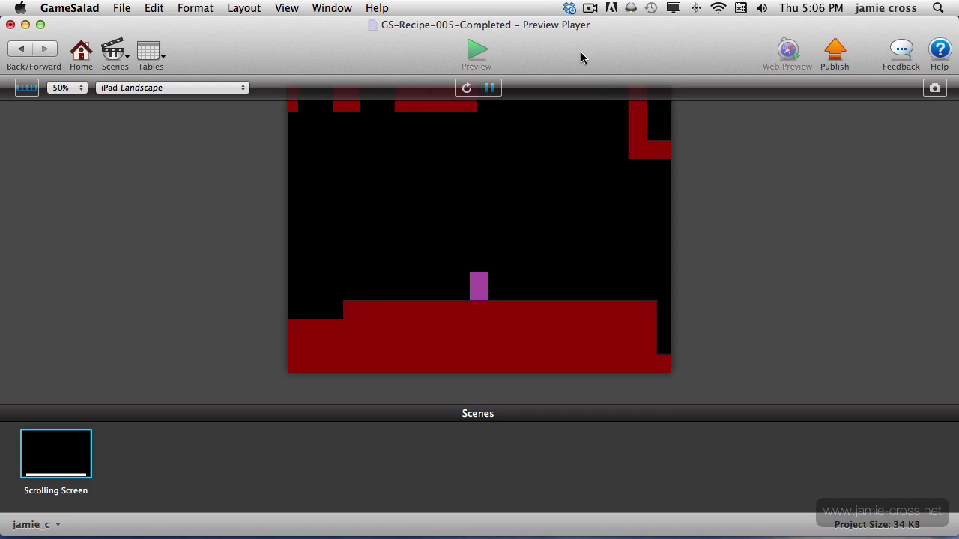
key(Right)
key(Left)
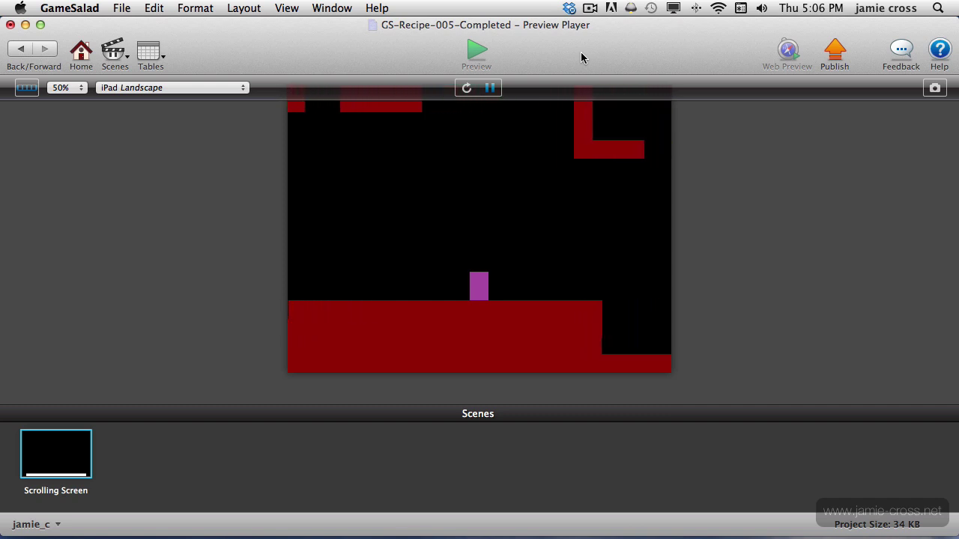
key(Right)
key(Up)
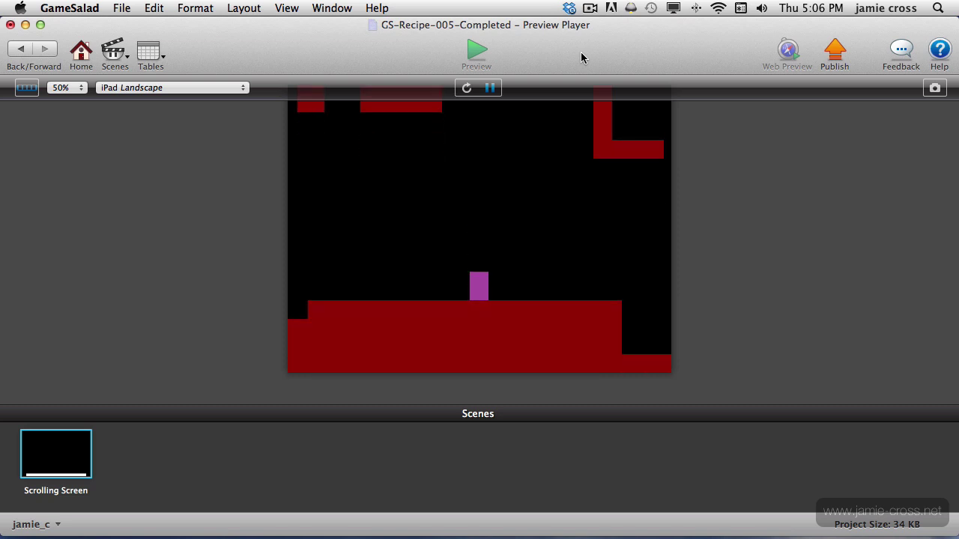
key(Up)
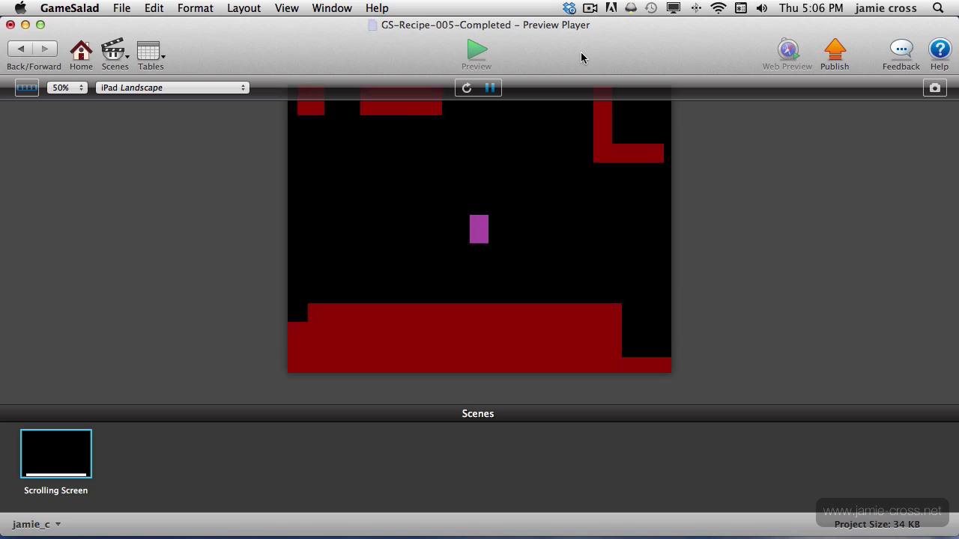
key(Right)
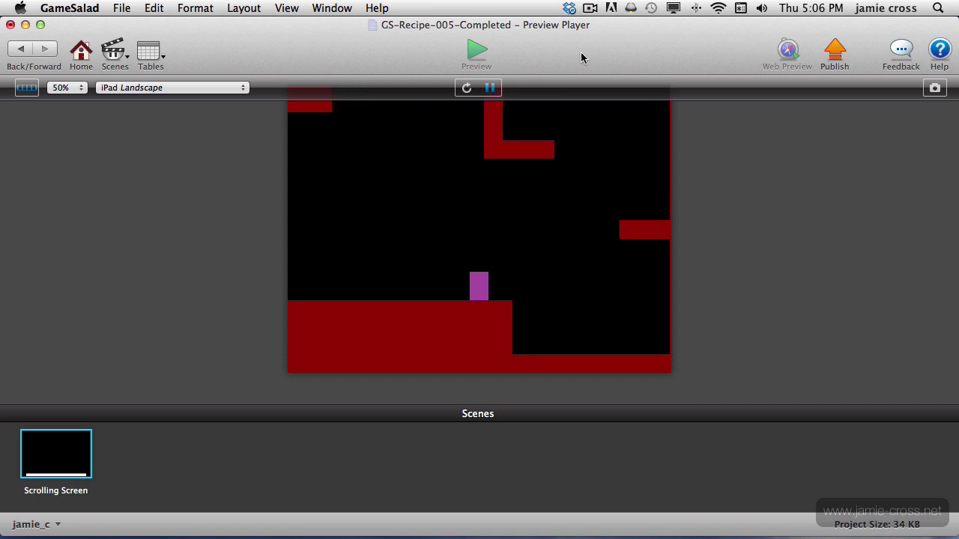
Jump the Hero up the alternating ledges beside the map's right wall to test the camera's vertical scrolling
key(Up)
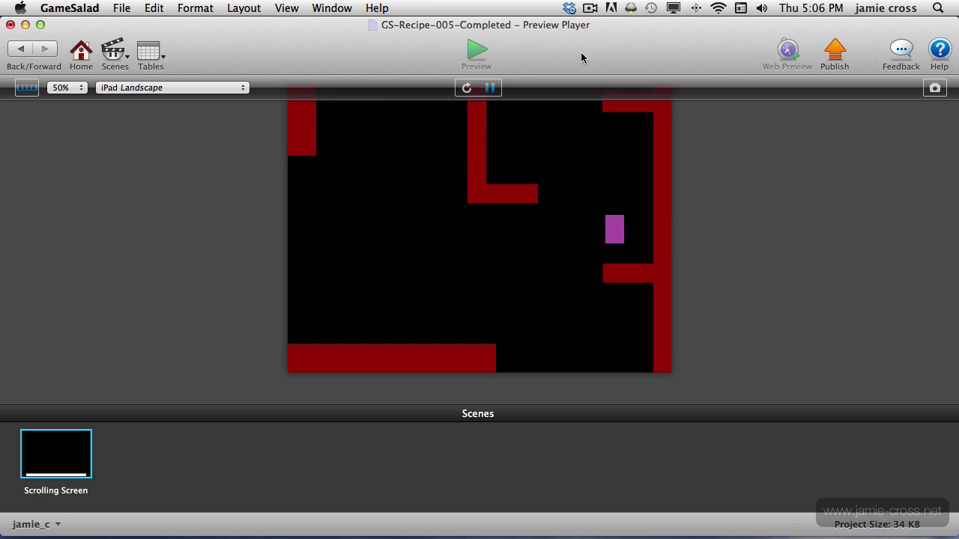
key(Left)
key(Up)
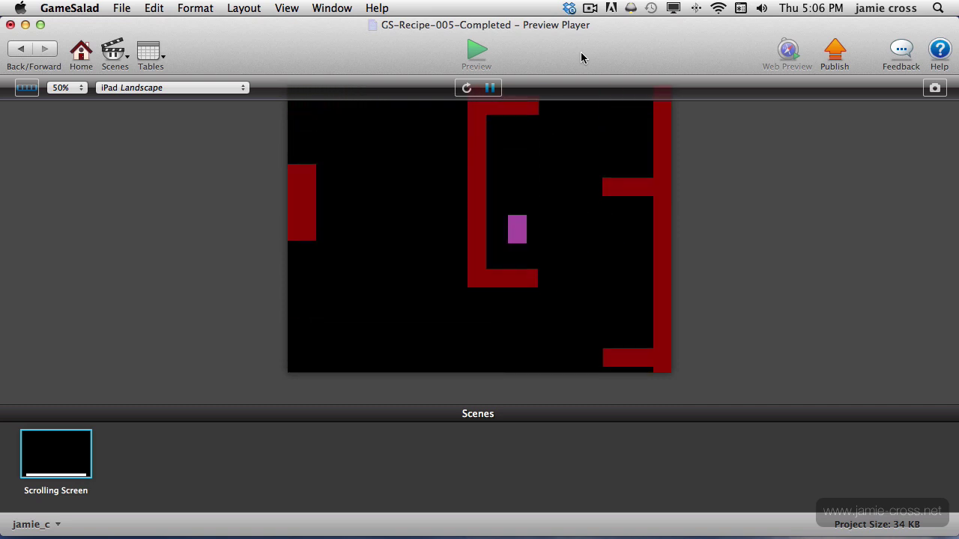
key(Right)
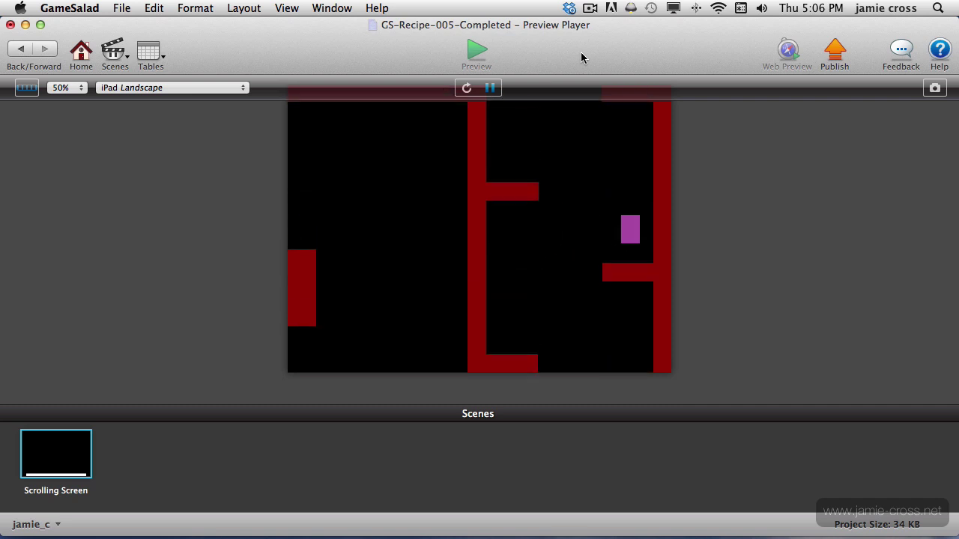
key(Left)
key(Up)
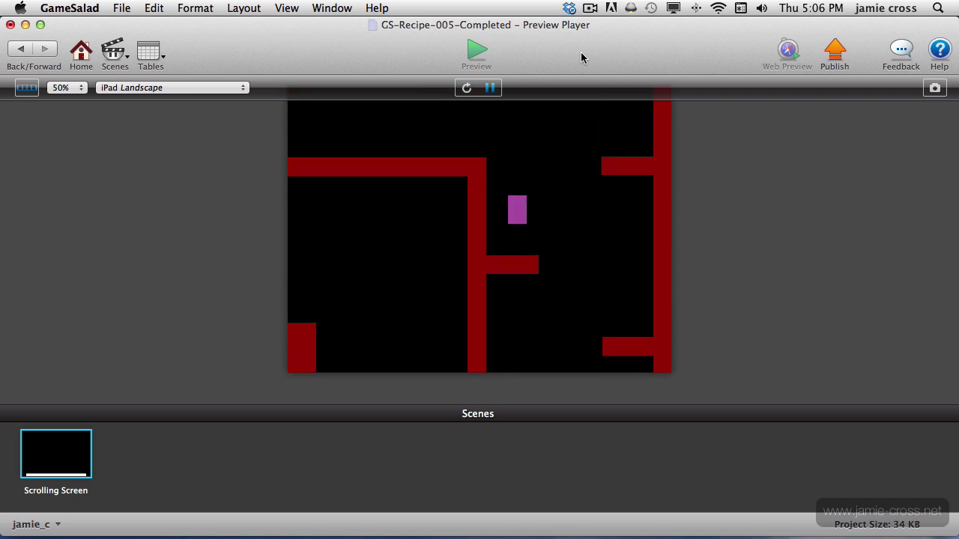
key(Right)
key(Up)
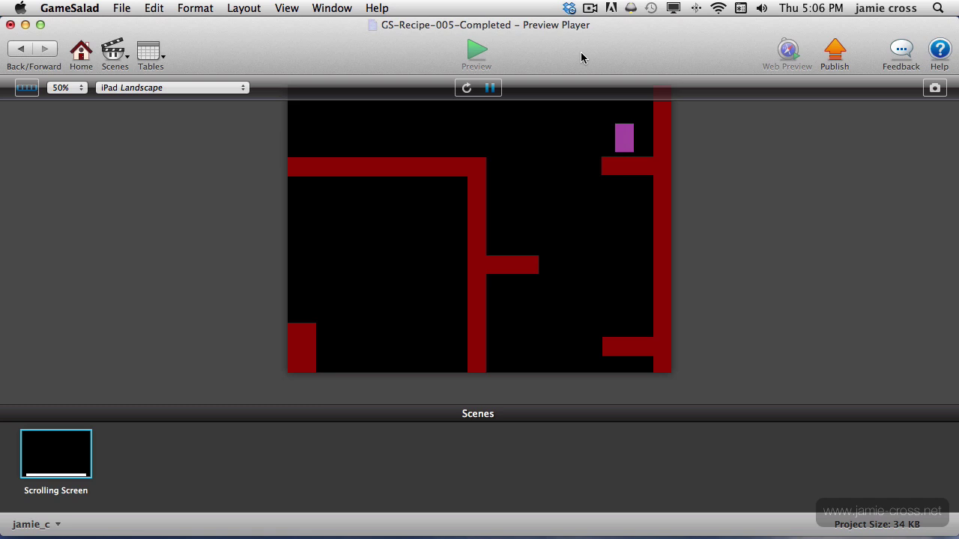
key(Left)
key(Up)
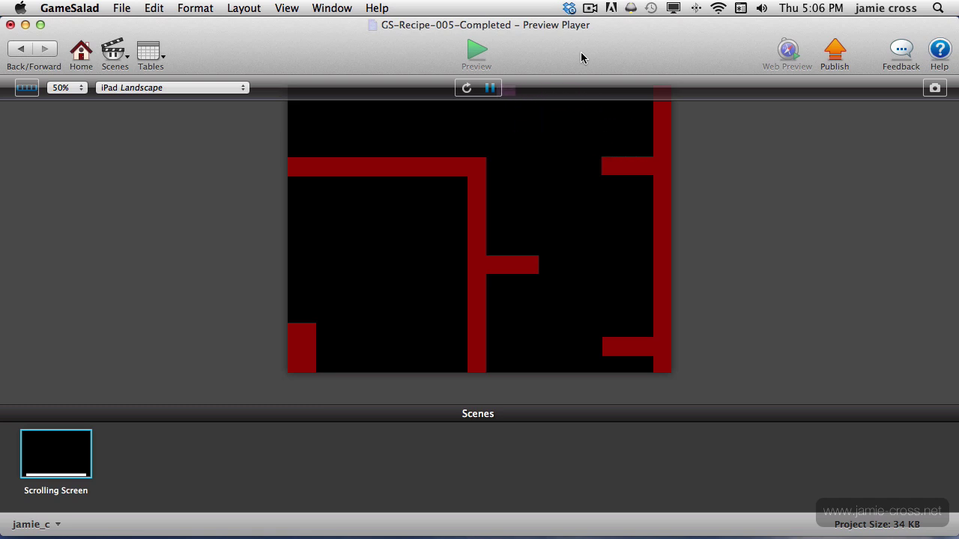
Run the Hero left along the upper platform and drop past the left ledge to the floating blocks to test scrolling
key(Left)
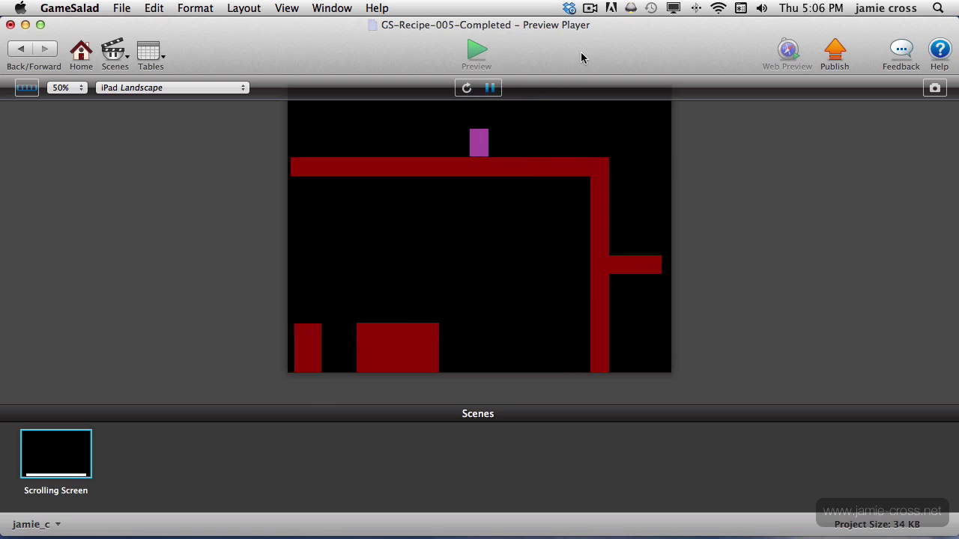
key(Left)
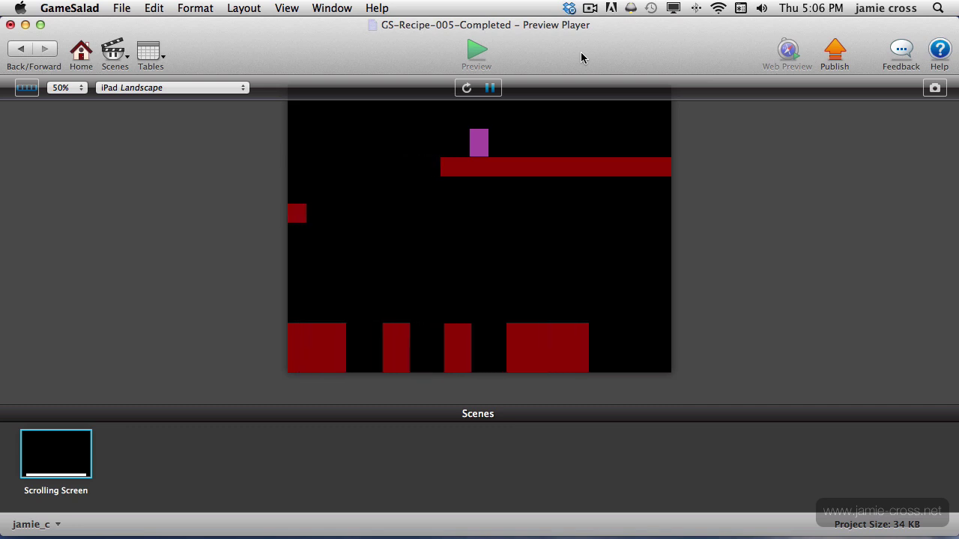
key(Left)
key(Up)
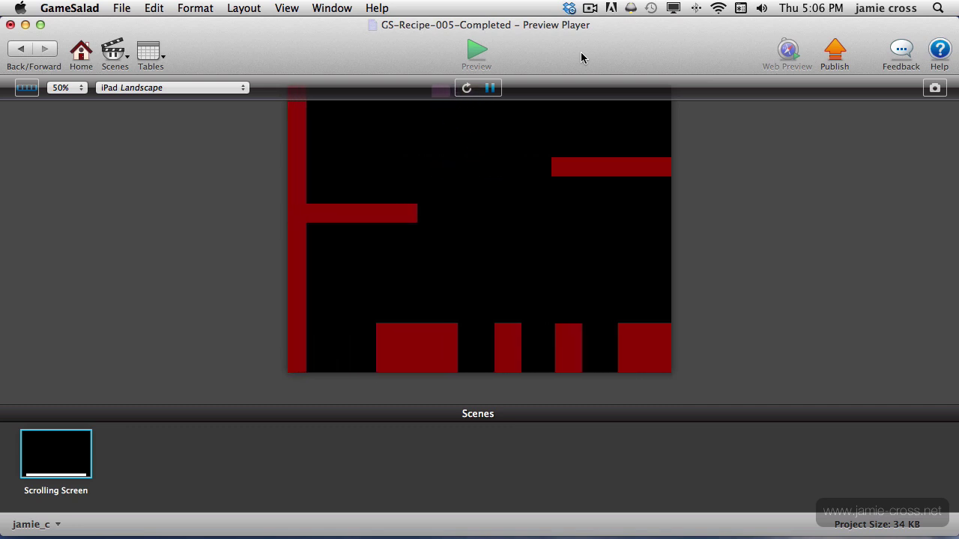
key(Right)
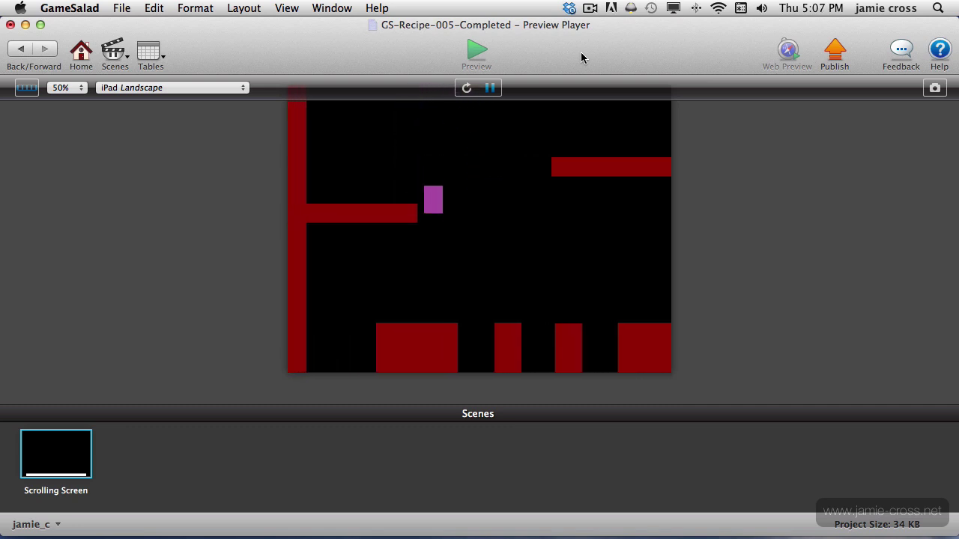
key(Left)
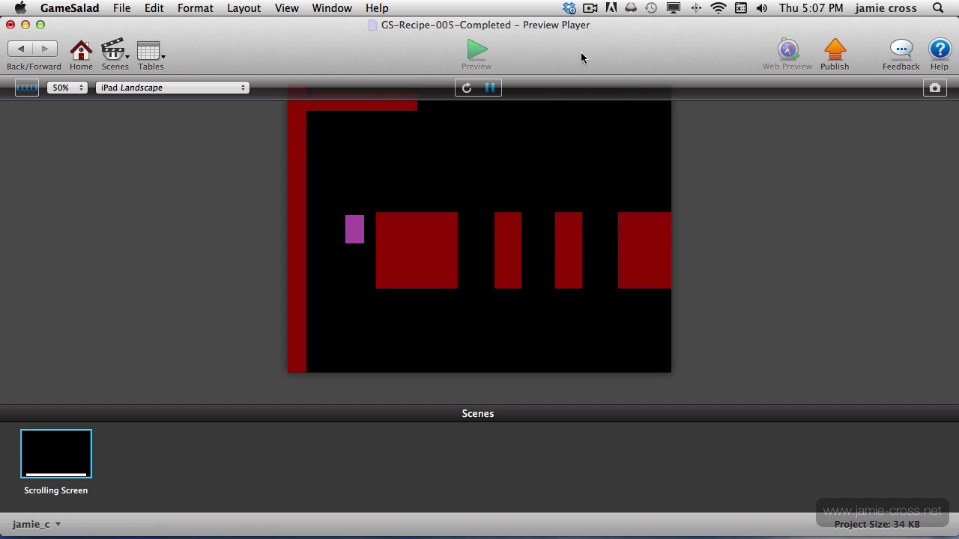
key(Right)
key(Left)
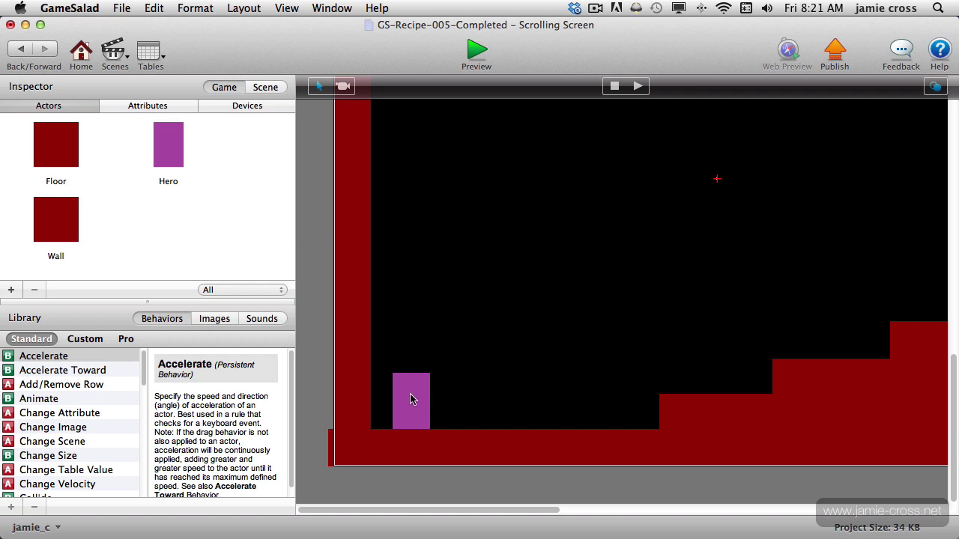
Move the Hero from the map's lower-left floor to just above the long upper platform, near that platform's left end
drag(411, 399, 694, 143)
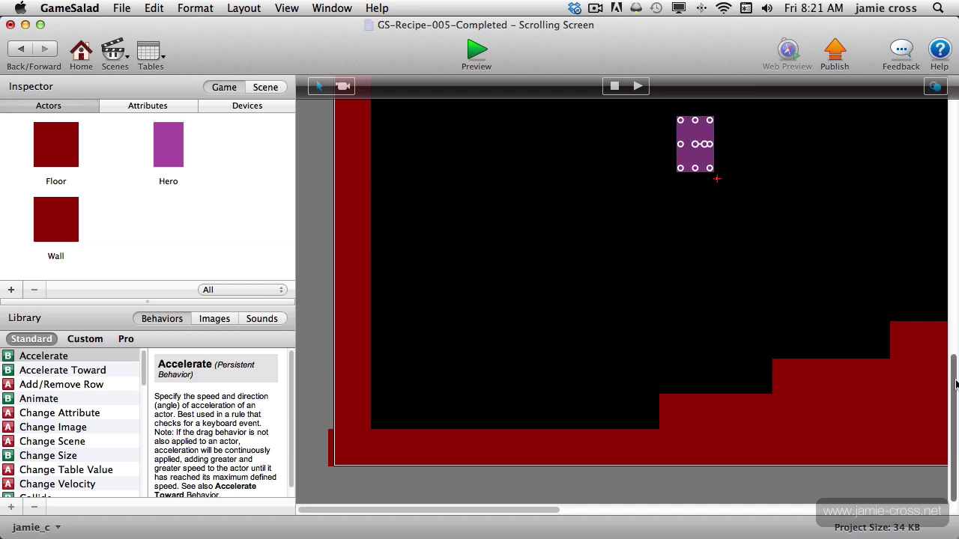
drag(953, 382, 936, 266)
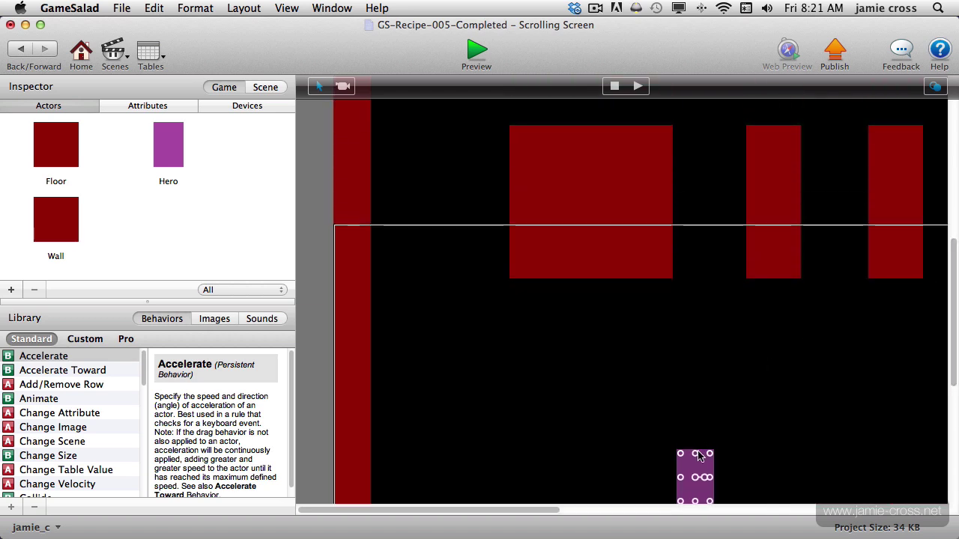
drag(697, 470, 711, 141)
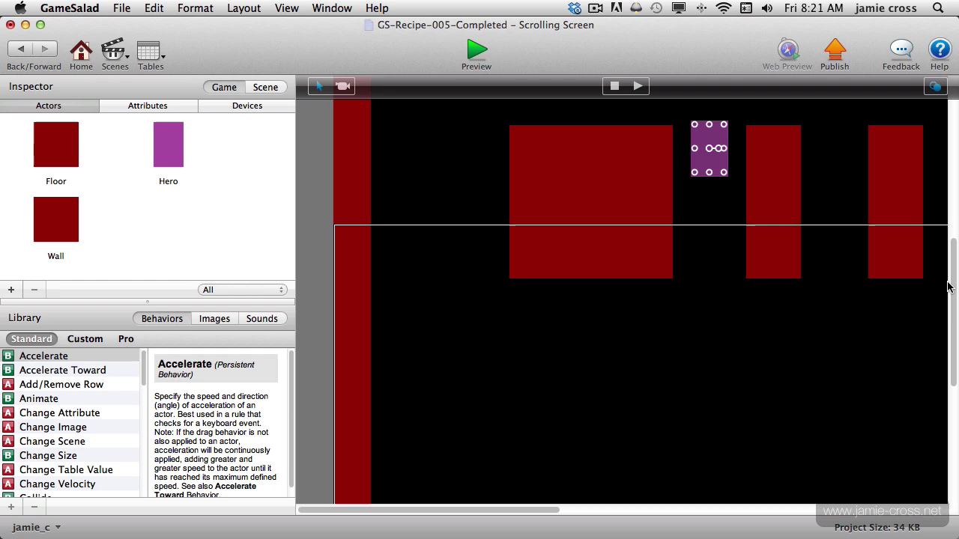
drag(952, 307, 949, 208)
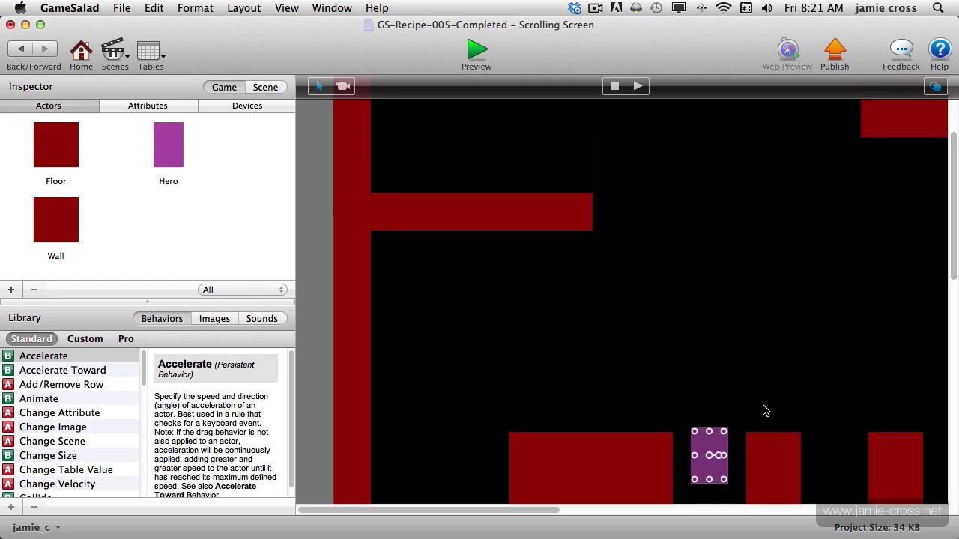
drag(706, 446, 811, 140)
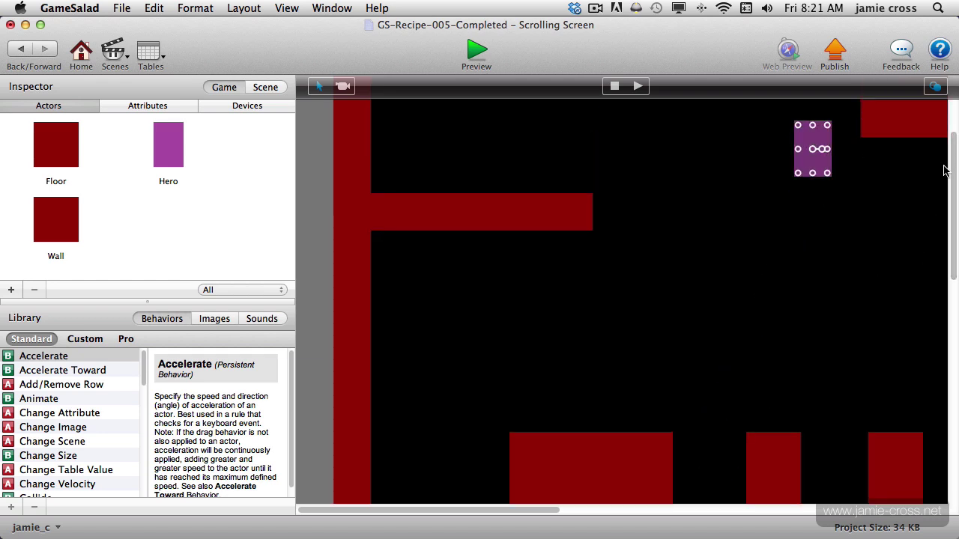
drag(953, 167, 953, 119)
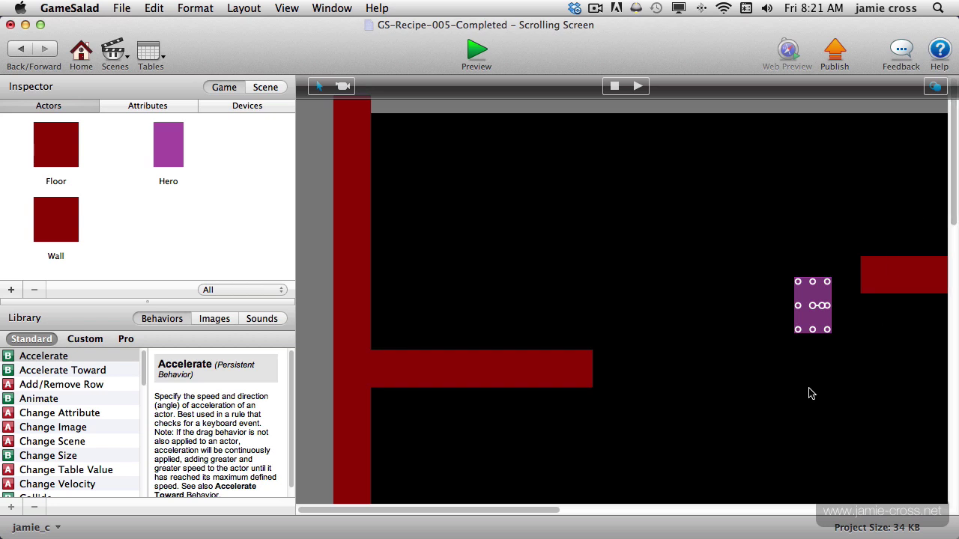
drag(544, 509, 692, 510)
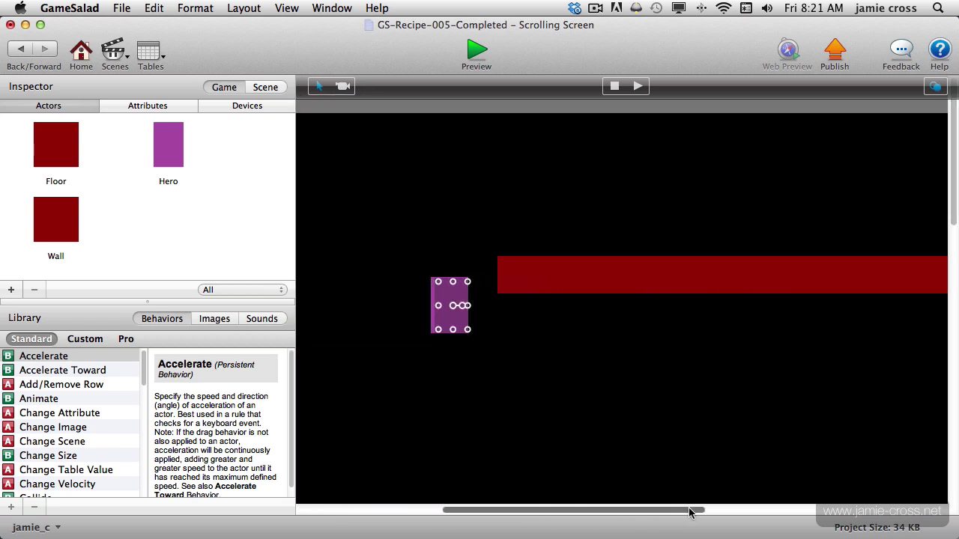
drag(444, 293, 650, 198)
click(590, 190)
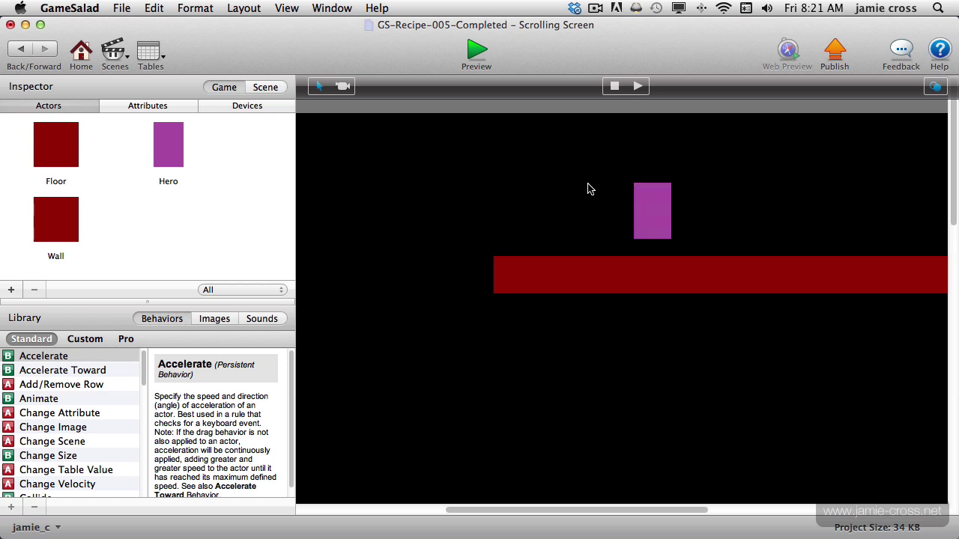
Preview the game from the Hero's new start and run him left off the platform down to the lower-left floor to test camera tracking
click(473, 52)
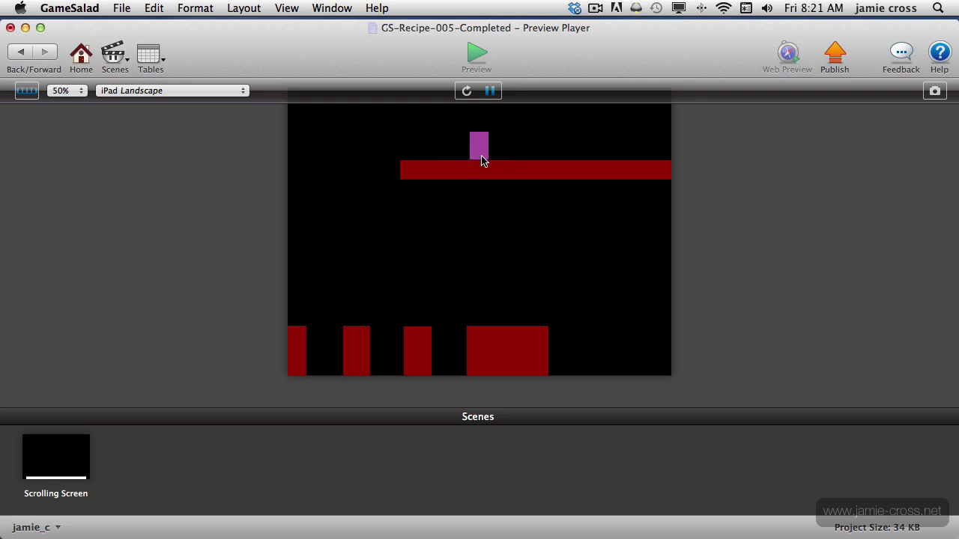
key(Left)
key(Right)
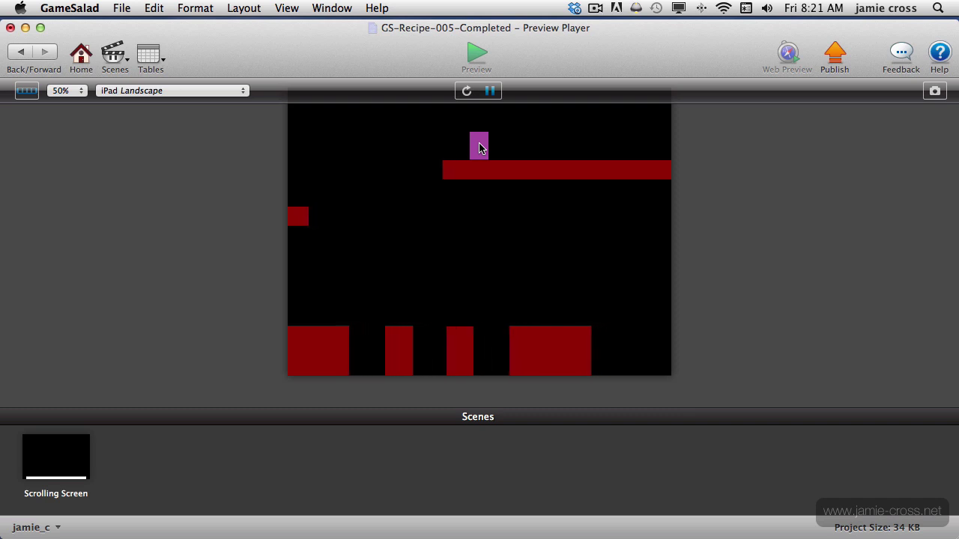
key(Left)
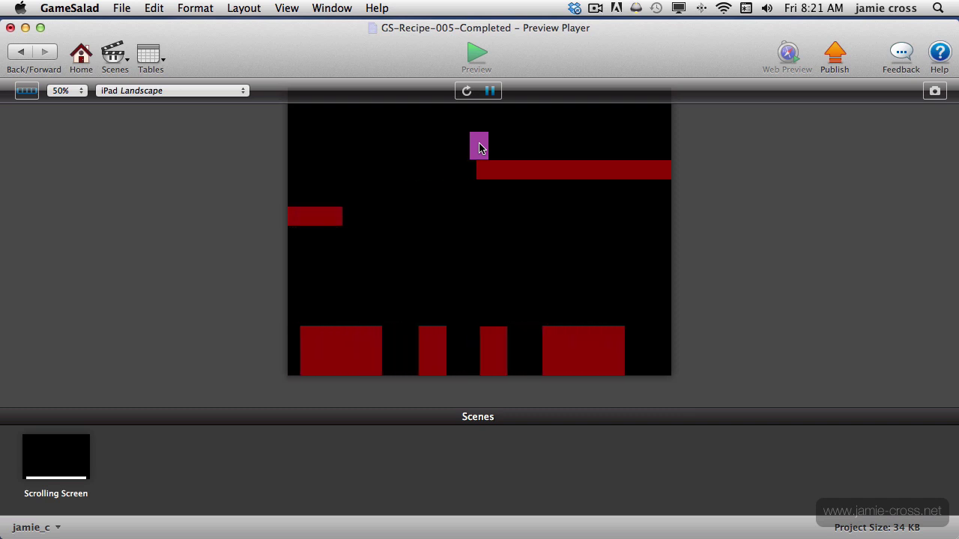
key(Left)
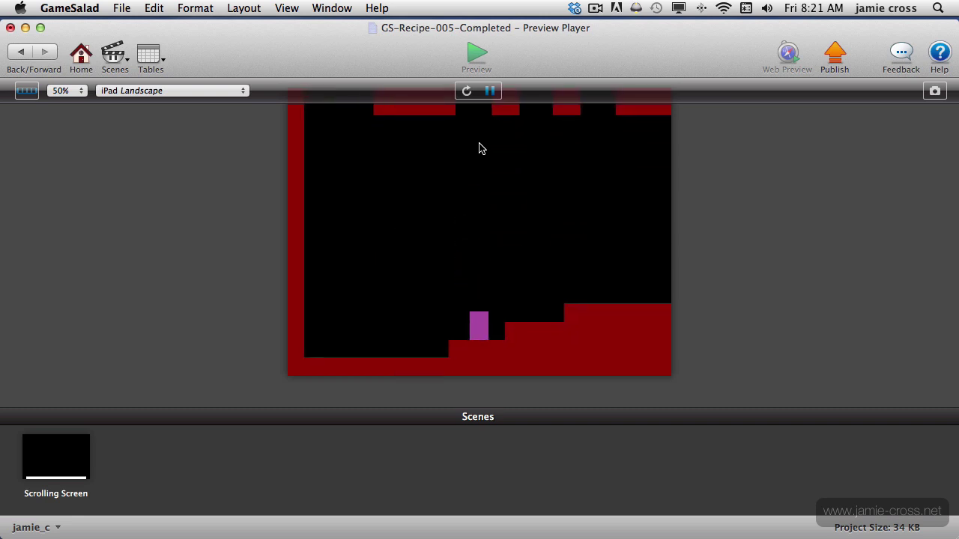
key(Left)
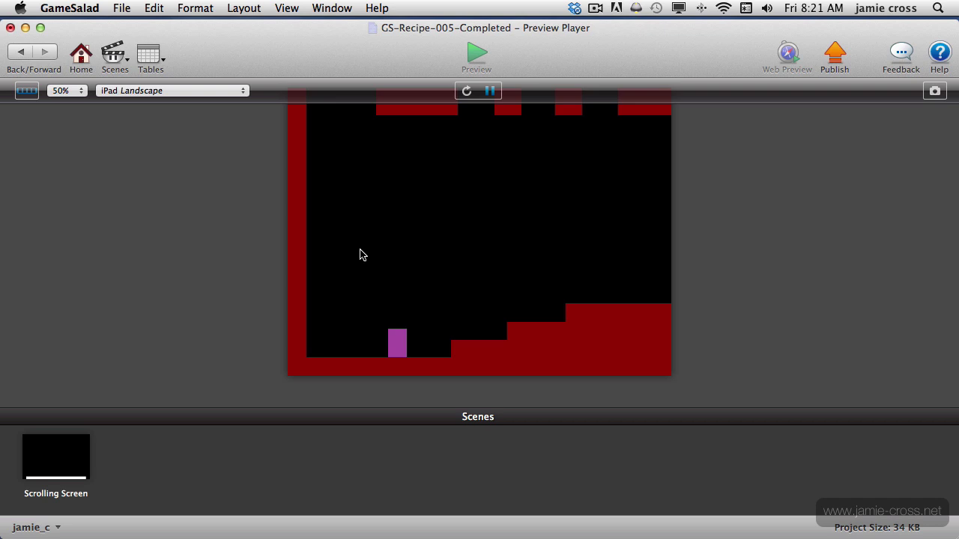
Leave the preview and switch the scene to camera editing to inspect the camera frame over the map's lower-left area
click(20, 53)
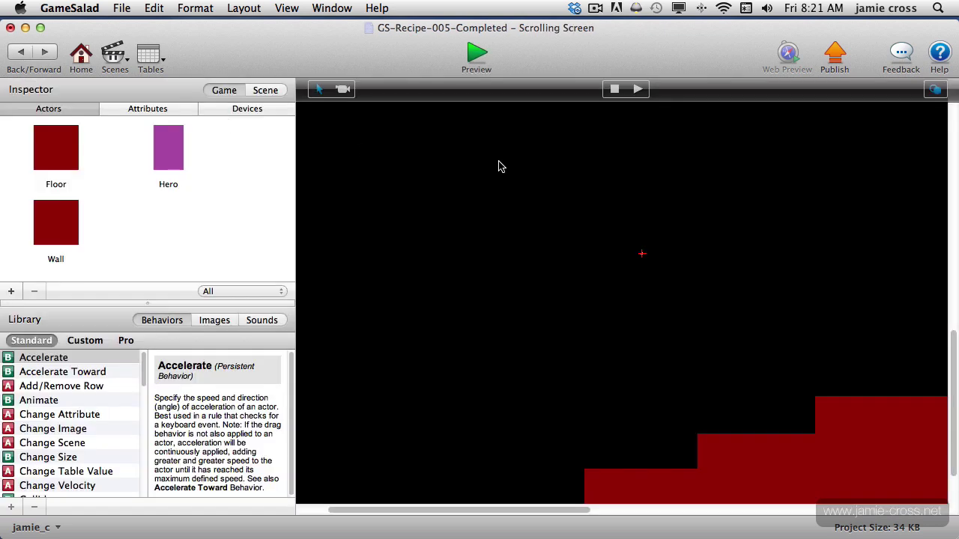
click(343, 89)
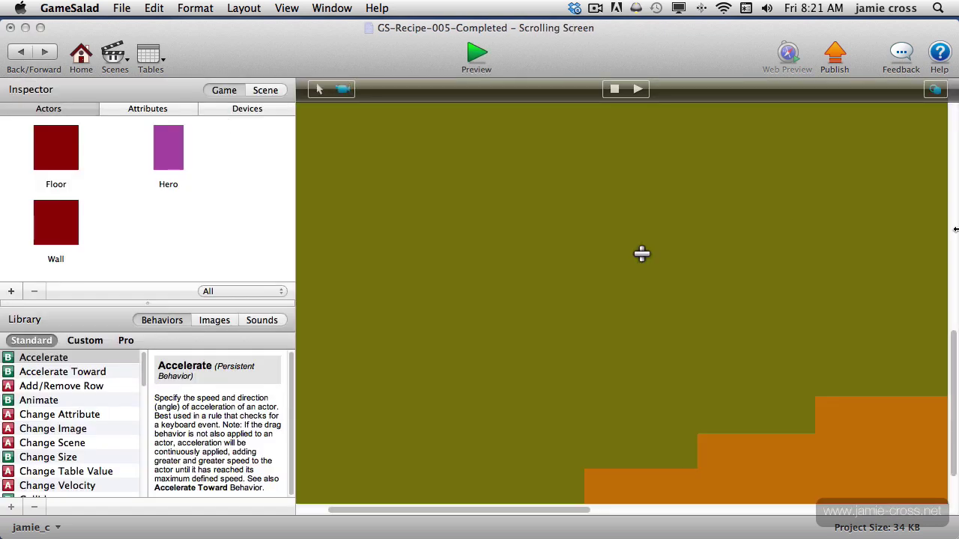
scroll(955, 341, up, 5)
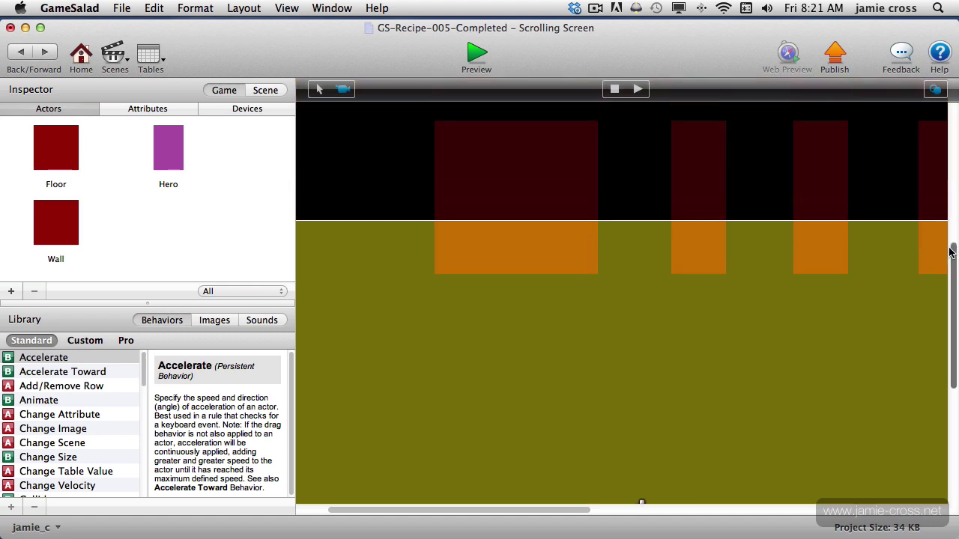
drag(574, 511, 543, 510)
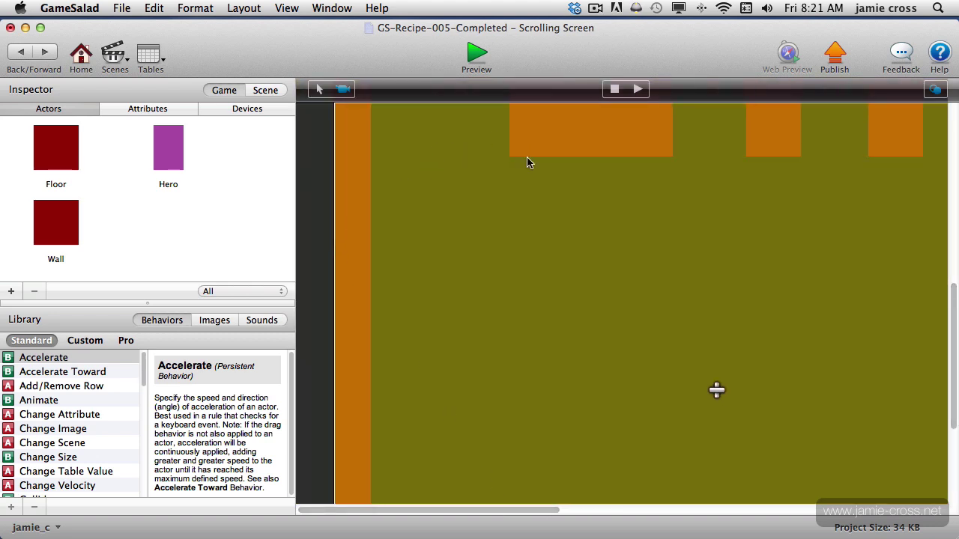